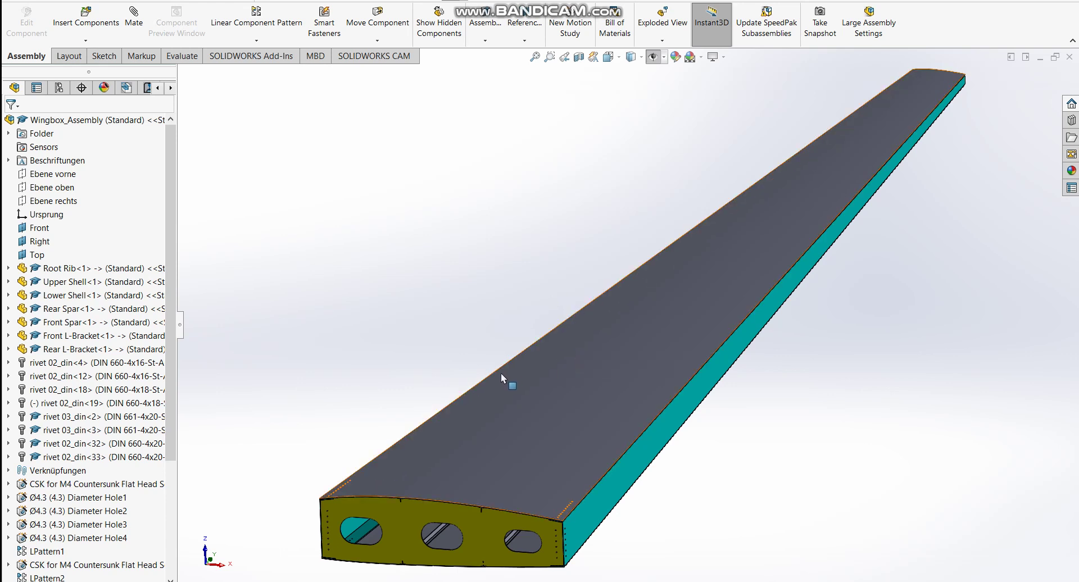
- Orbit and zoom the wingbox to an angled overall view of the wing
middle_click_drag(505, 378, 503, 405)
key("f")
scroll(586, 399, "down", 3)
scroll(830, 404, "down", 2)
scroll(787, 382, "up", 2)
scroll(776, 373, "down", 4)
middle_click_drag(728, 366, 611, 402)
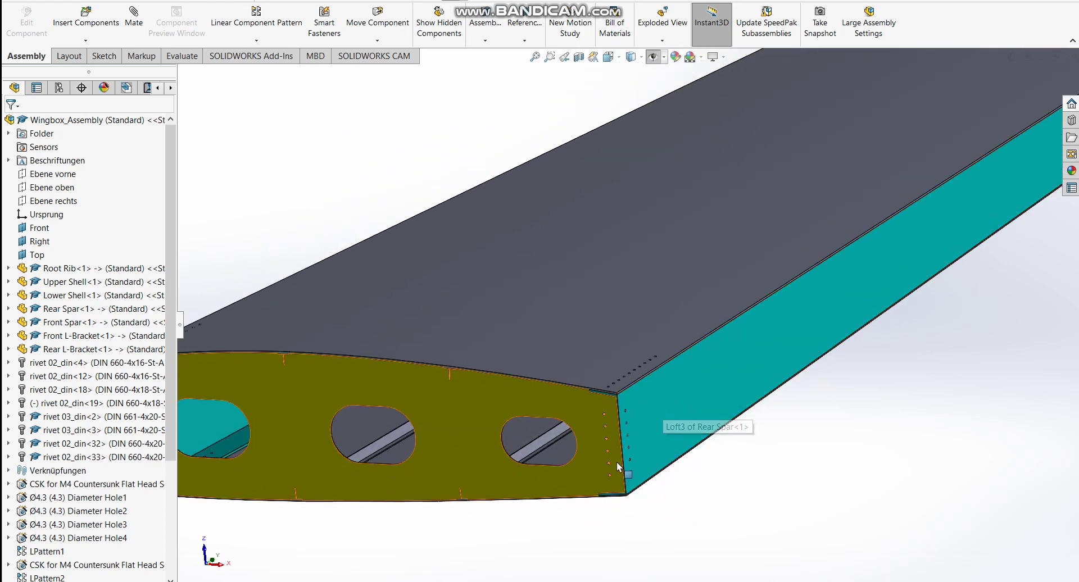
middle_click_drag(614, 388, 636, 400)
middle_click_drag(371, 292, 588, 231)
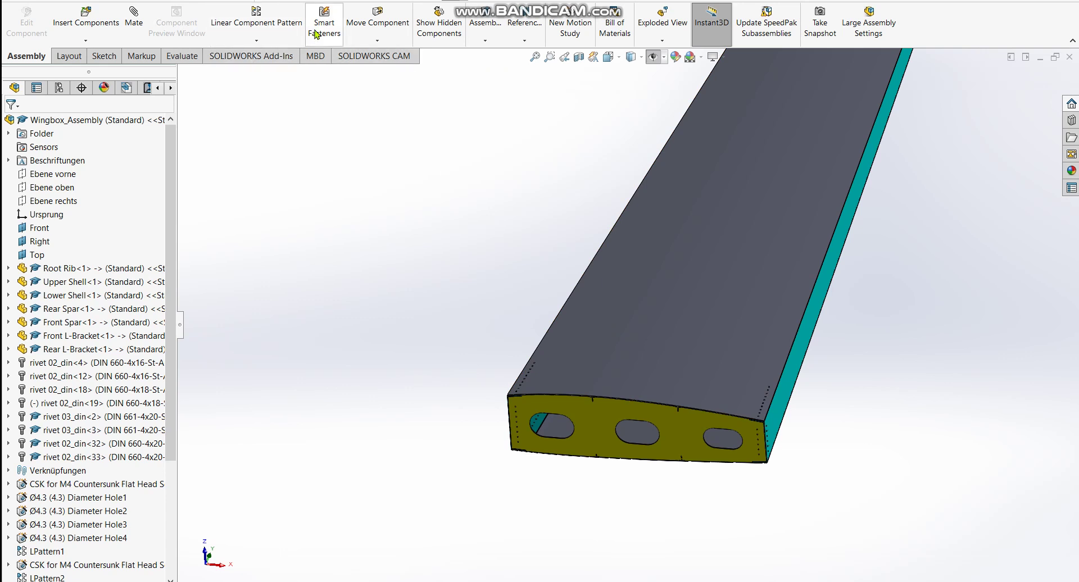
- Start an assembly Hole Wizard hole with DIN drill size Ø4.3 and go to its Positions step
left_click(484, 39)
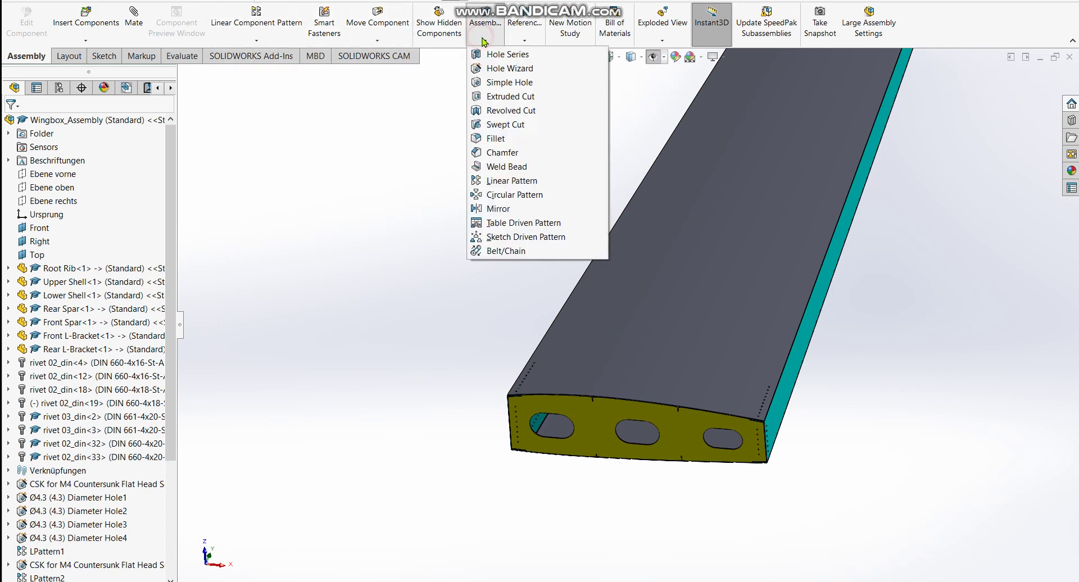
left_click(521, 69)
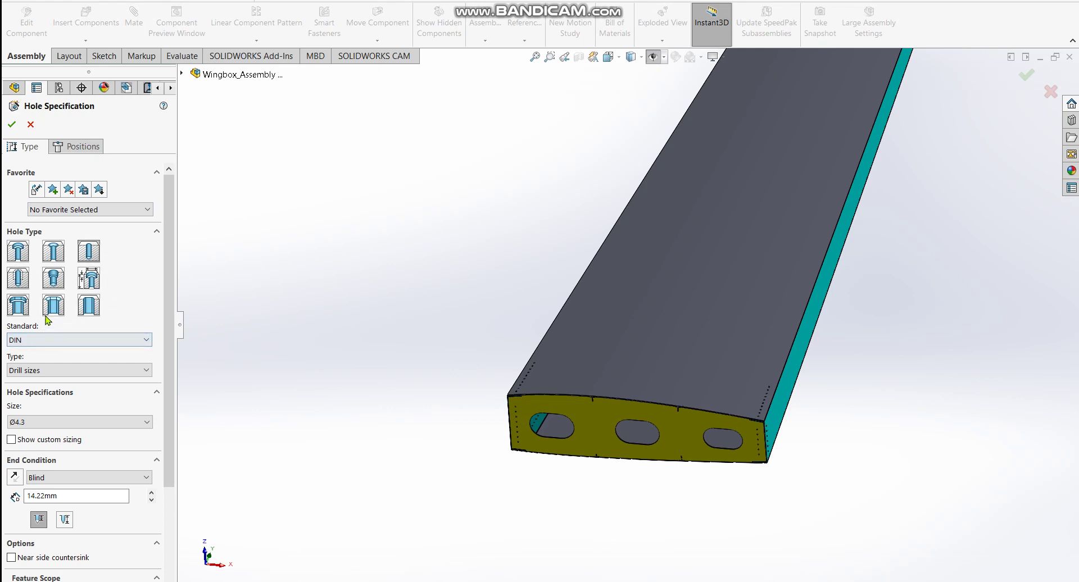
left_click(78, 147)
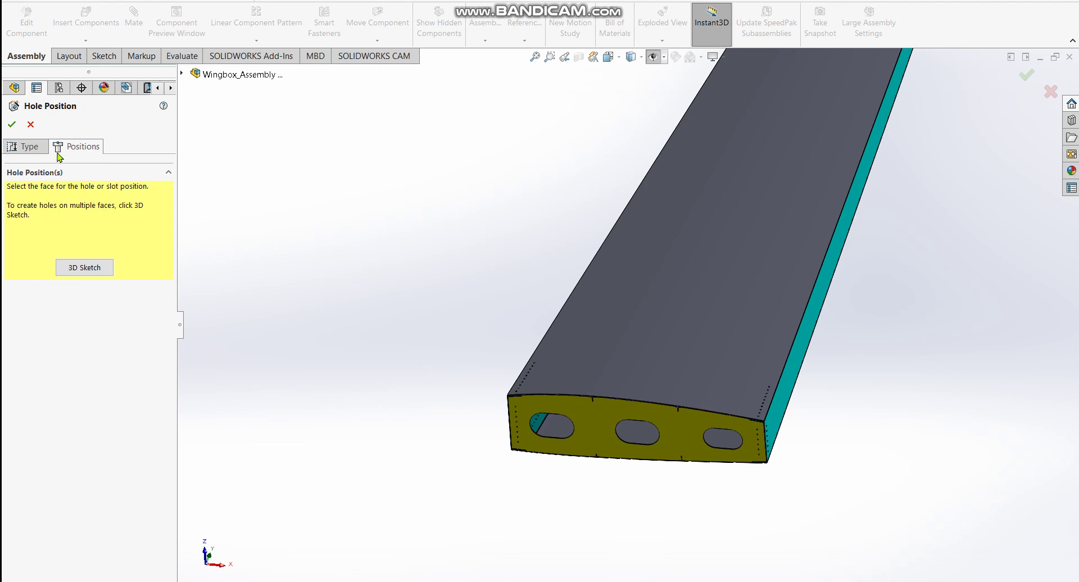
left_click(25, 147)
left_click(71, 147)
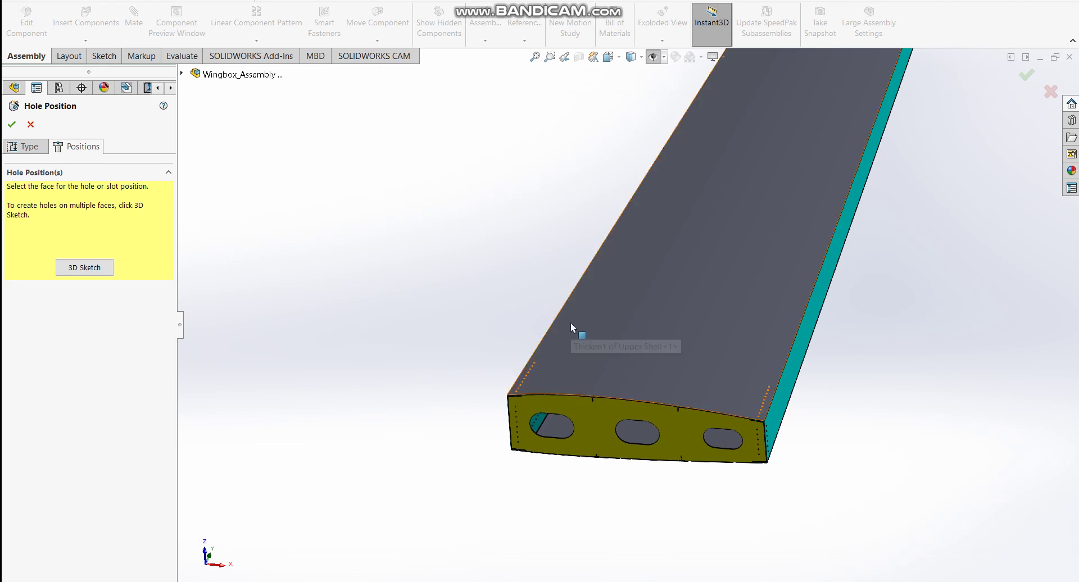
middle_click_drag(572, 322, 580, 314)
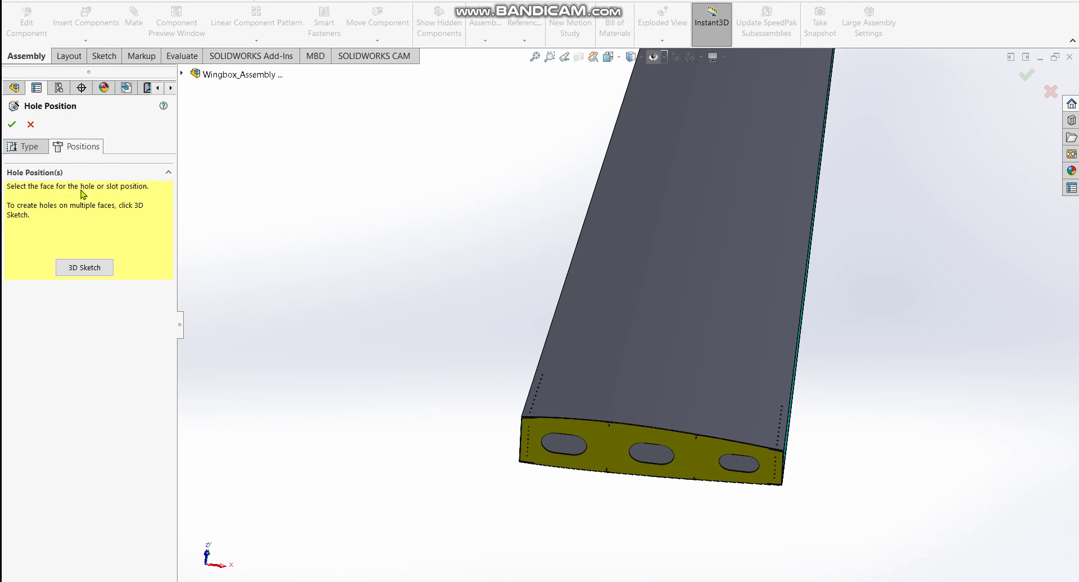
- Pick the Upper Shell's Thicken1 top face and place a hole point near the root end
left_click(570, 308)
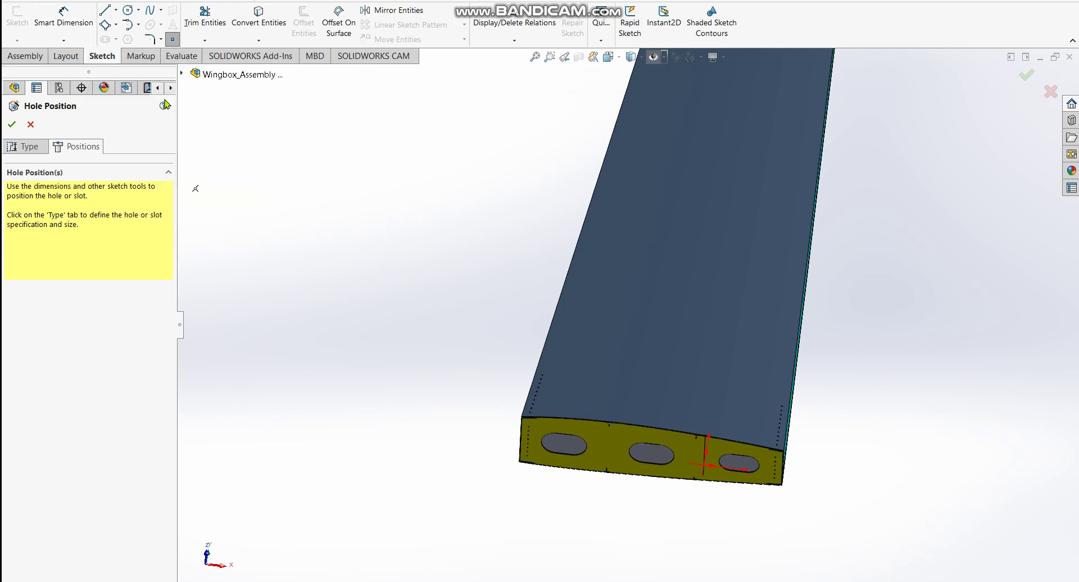
scroll(556, 372, "down", 2)
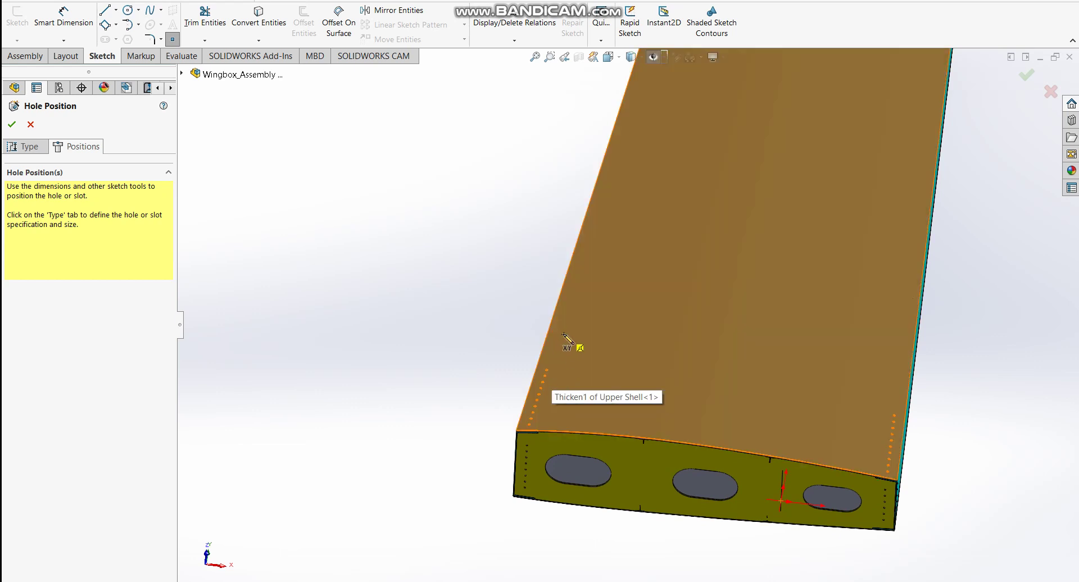
left_click(562, 335)
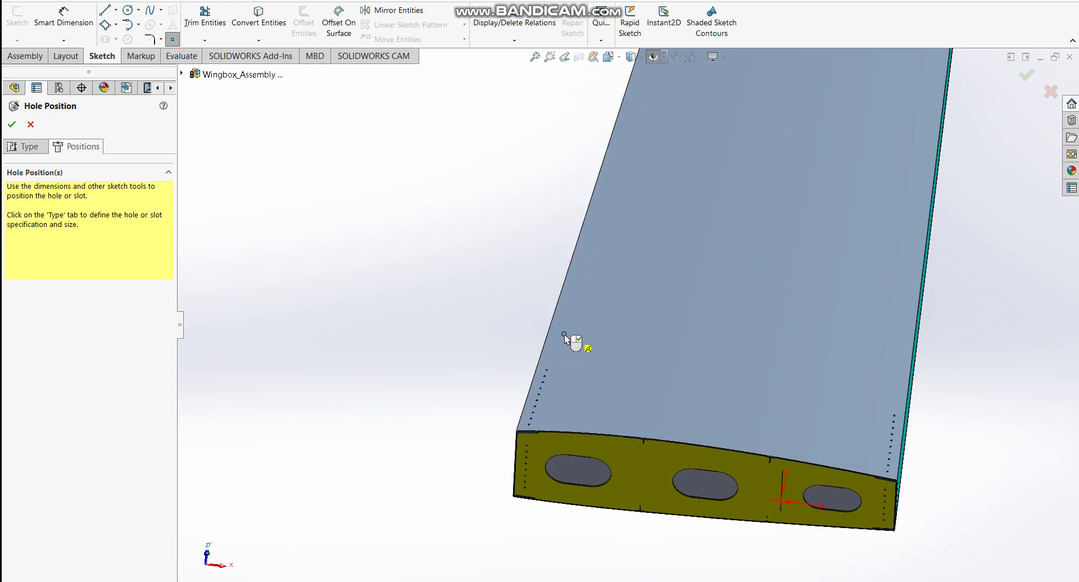
left_click(564, 334)
scroll(566, 336, "down", 1)
scroll(567, 337, "down", 1)
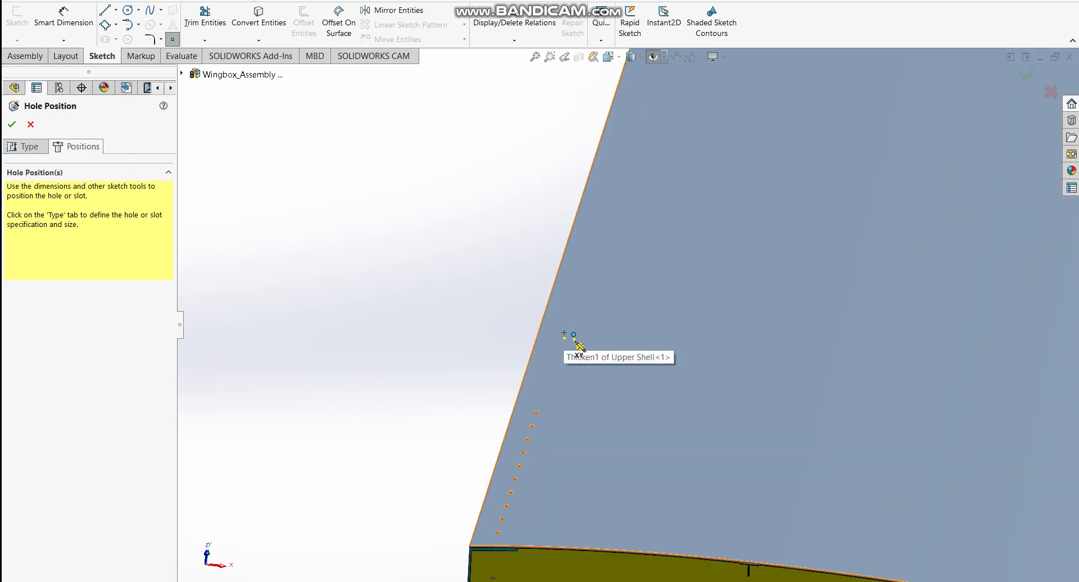
scroll(573, 340, "down", 1)
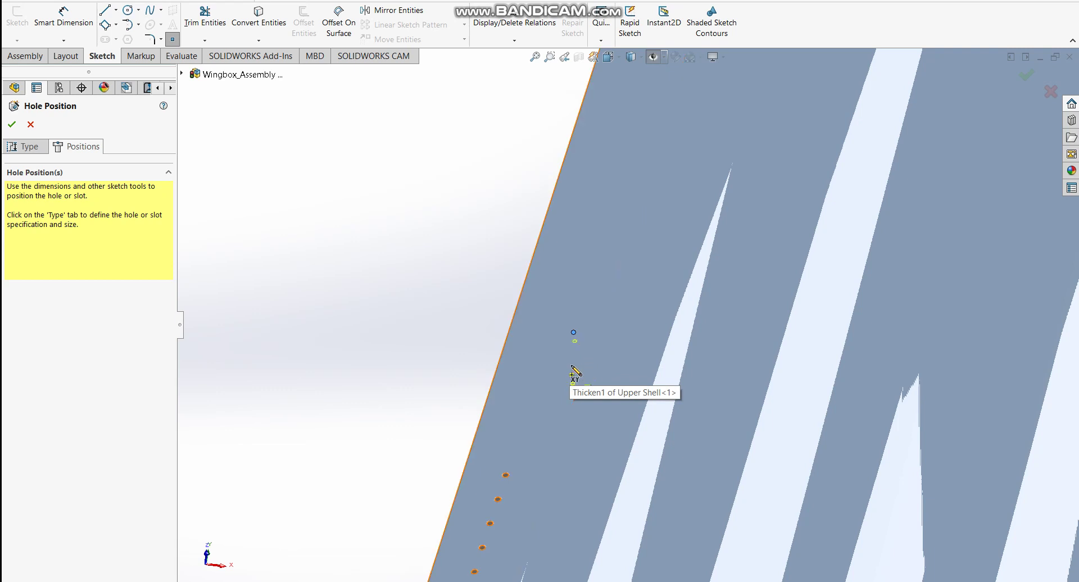
scroll(578, 363, "down", 2)
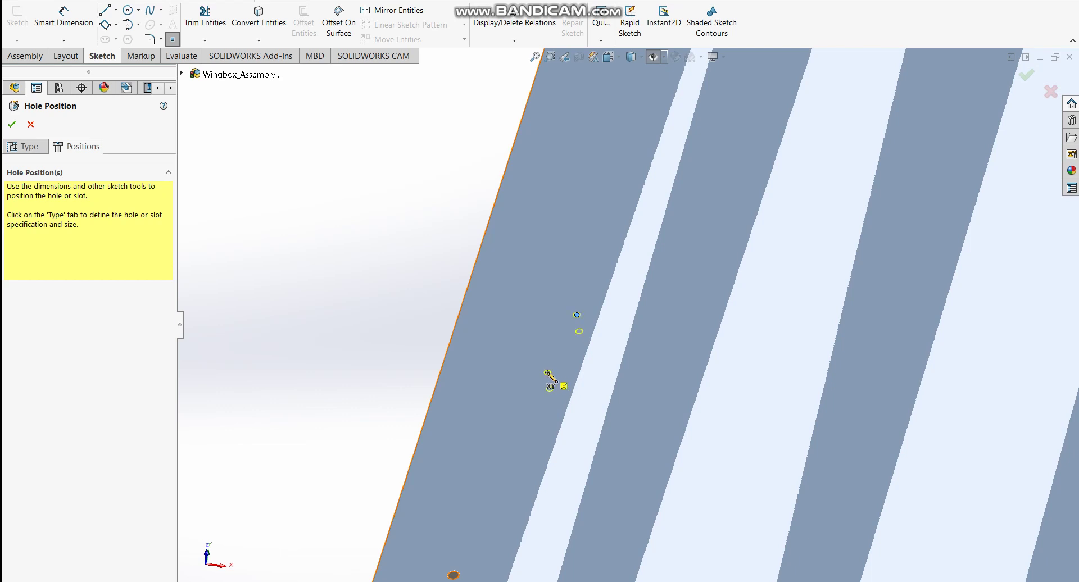
- End the Point tool and drag the hole point toward the upper shell's left side edge
key("Escape")
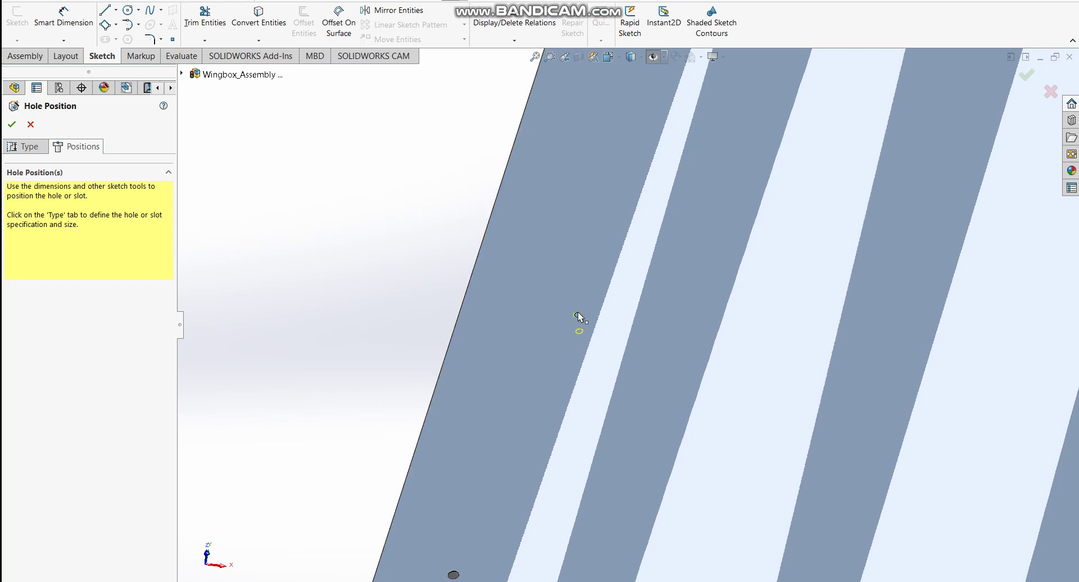
scroll(578, 313, "down", 3)
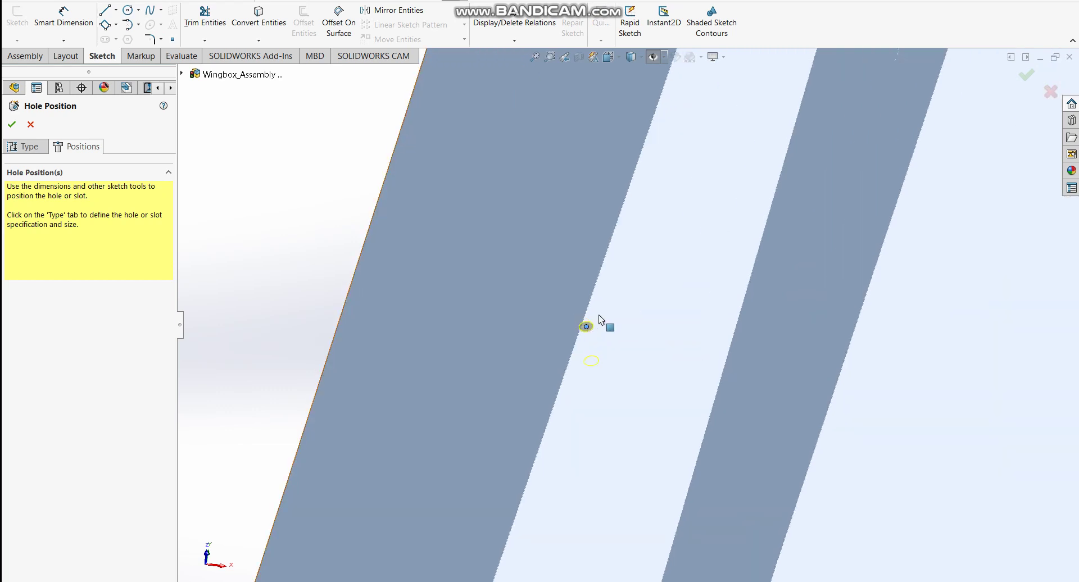
mouse_move(586, 327)
left_mouse_down()
mouse_move(505, 314)
mouse_move(479, 322)
mouse_move(484, 313)
mouse_move(473, 333)
left_mouse_up()
mouse_move(538, 244)
left_mouse_down()
mouse_move(518, 231)
mouse_move(525, 236)
left_mouse_up()
middle_click_drag(546, 233, 600, 253)
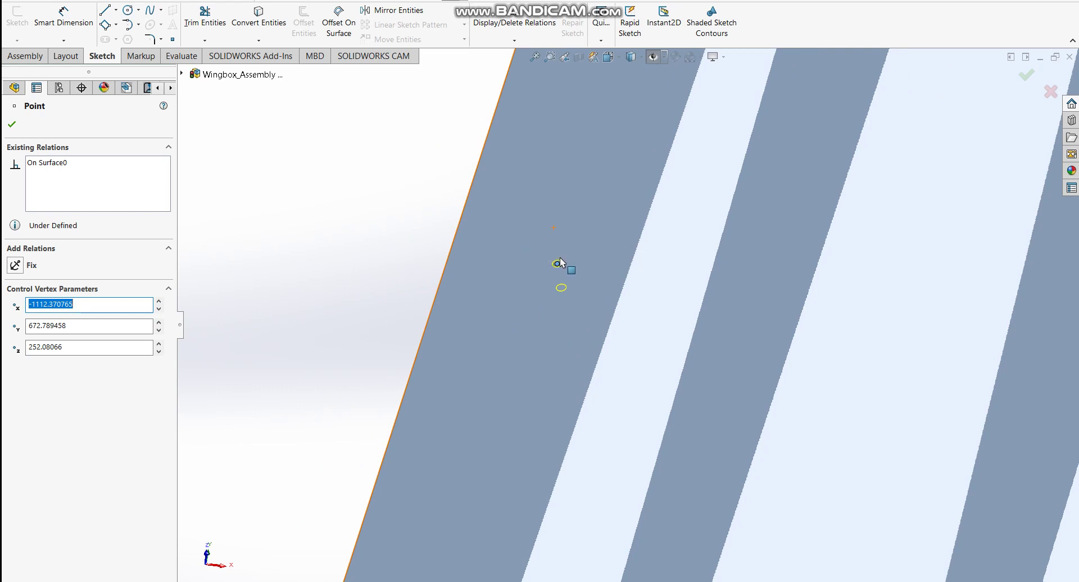
left_click_drag(558, 267, 575, 244)
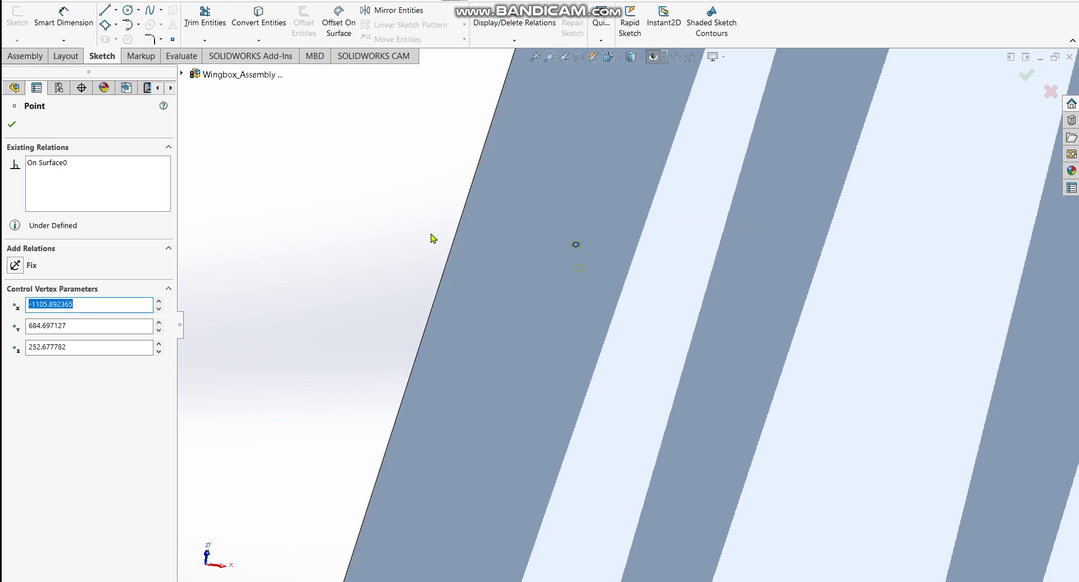
middle_click_drag(531, 251, 583, 264)
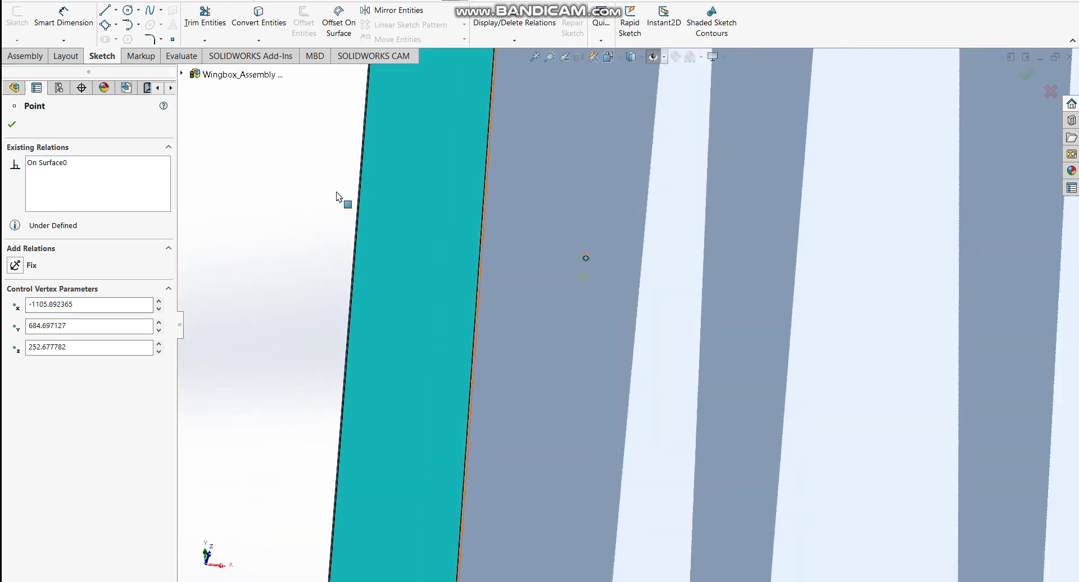
- Dimension the hole point from the shell's side edge, changing 53.72 to 48 mm
left_click(74, 31)
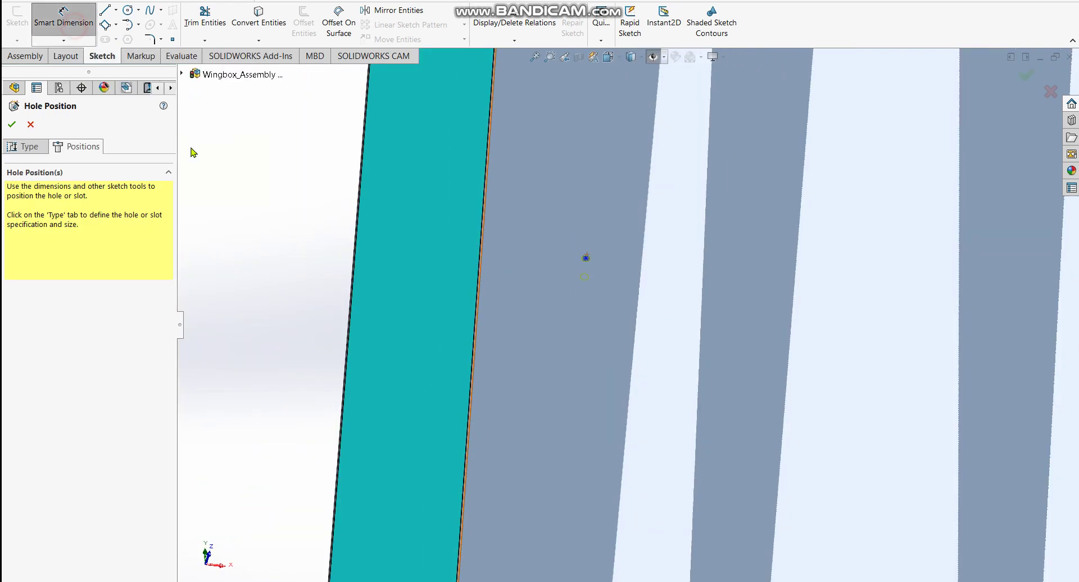
left_click(585, 259)
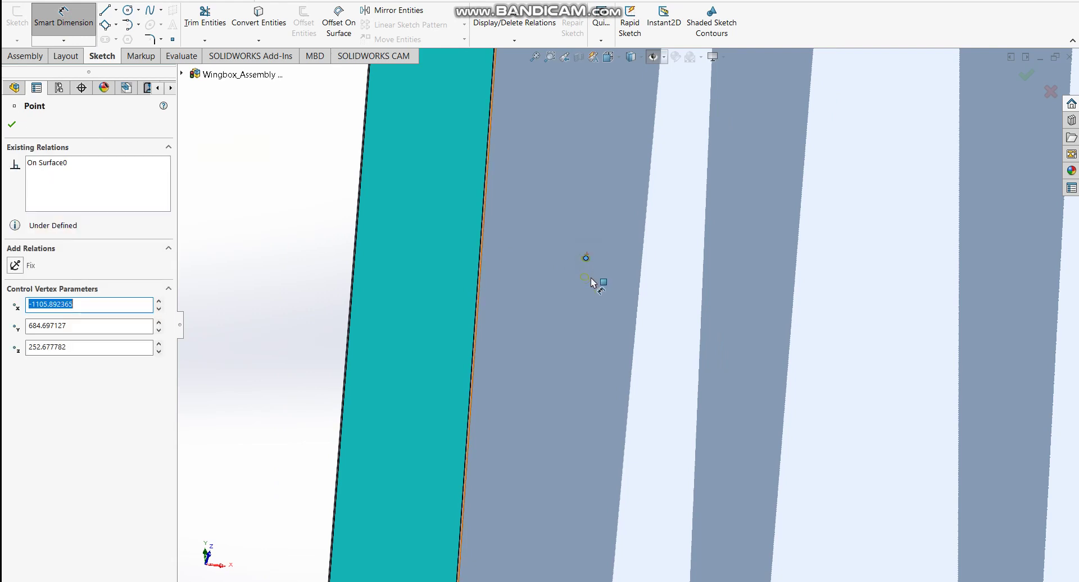
middle_click_drag(581, 269, 577, 306)
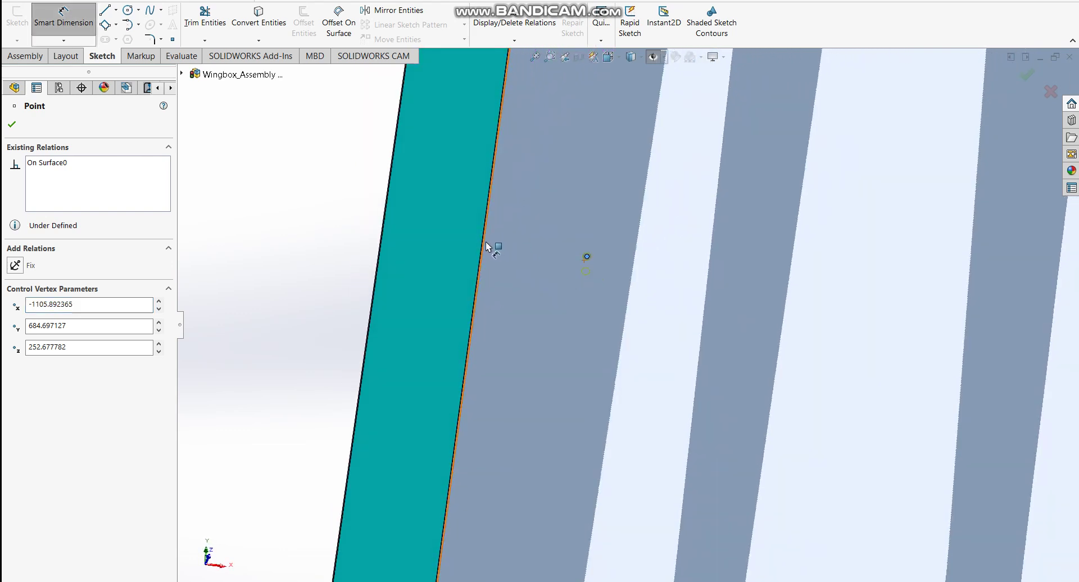
left_click(489, 243)
scroll(524, 238, "down", 5)
scroll(500, 244, "down", 3)
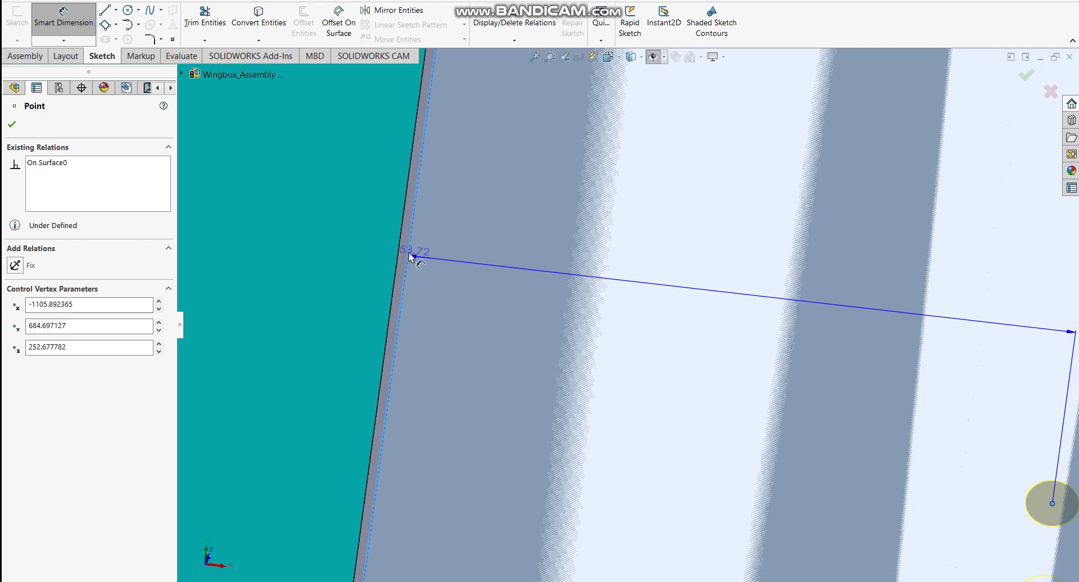
scroll(635, 251, "up", 2)
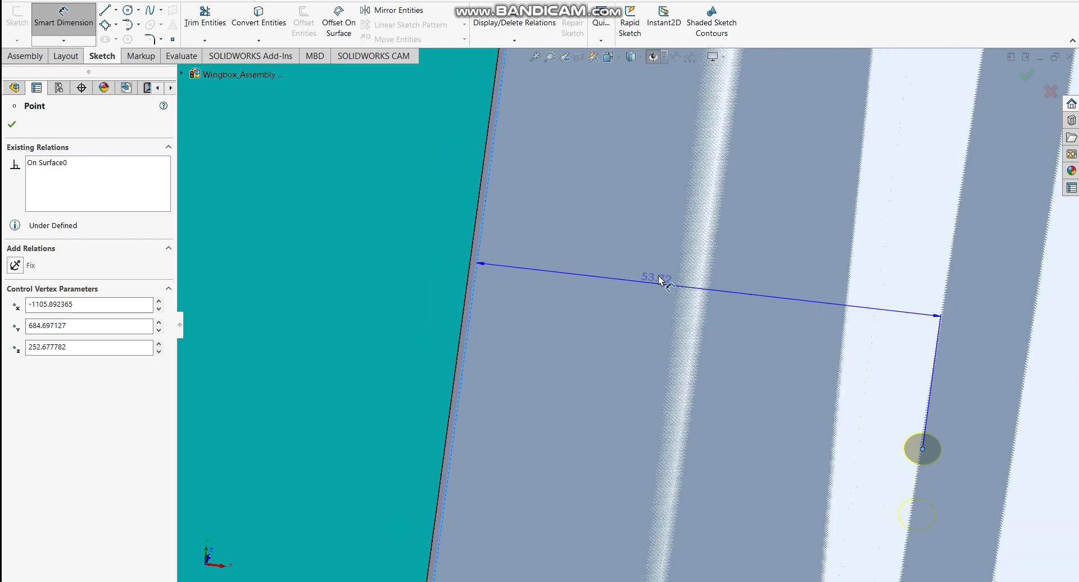
scroll(700, 275, "up", 3)
left_click(703, 282)
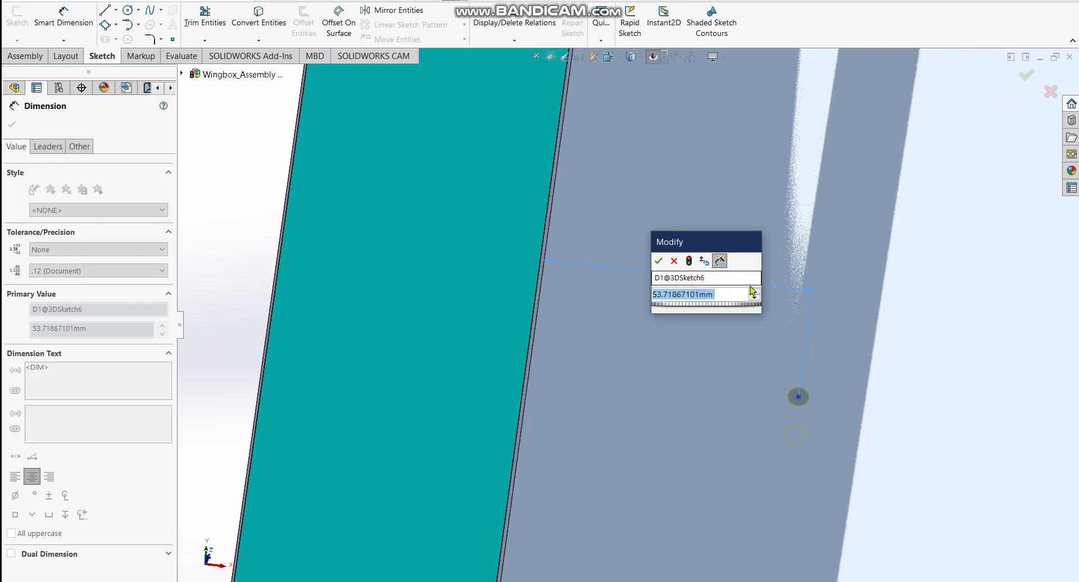
type("4")
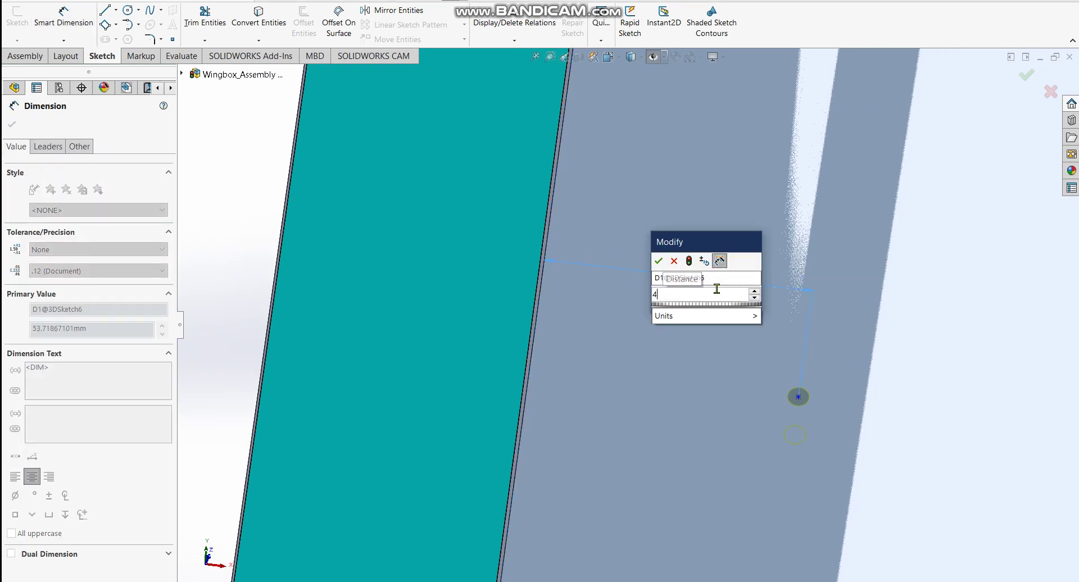
type("8")
key("Return")
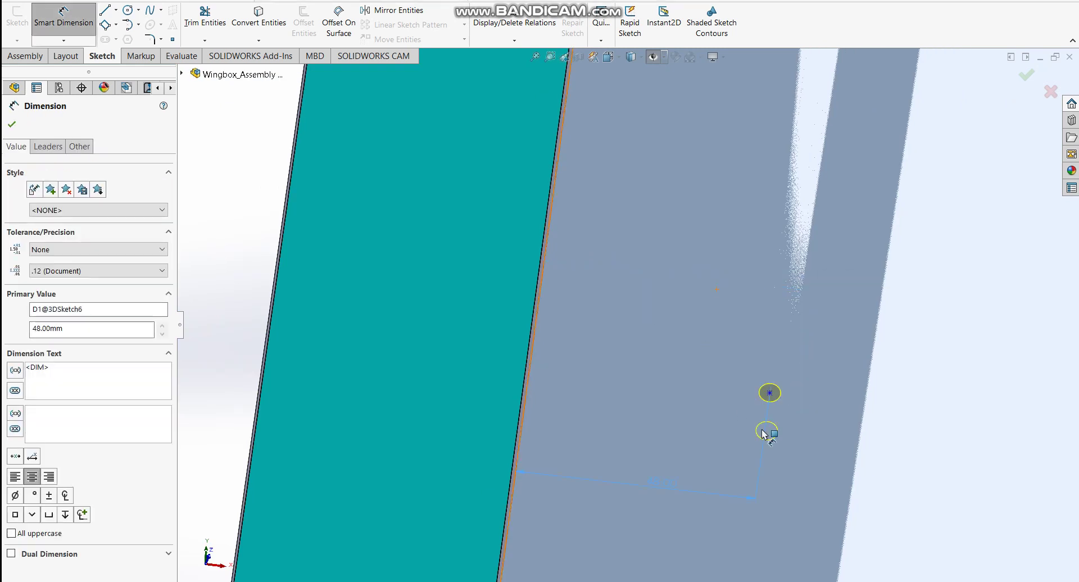
- Orbit so the shell face fills the view and select the hole's sketch point
middle_click_drag(747, 406, 657, 335)
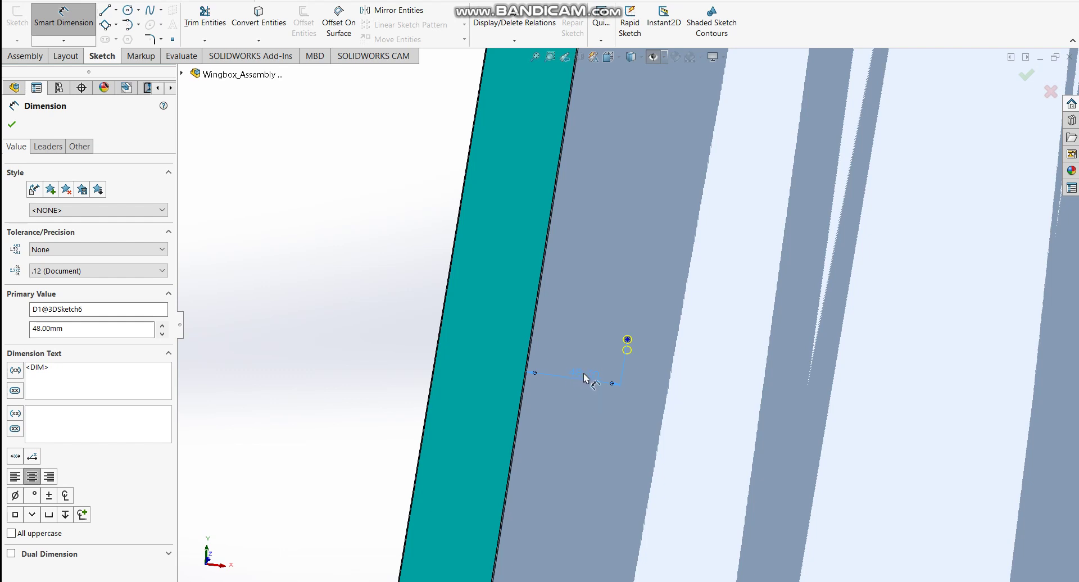
middle_click_drag(626, 345, 659, 262)
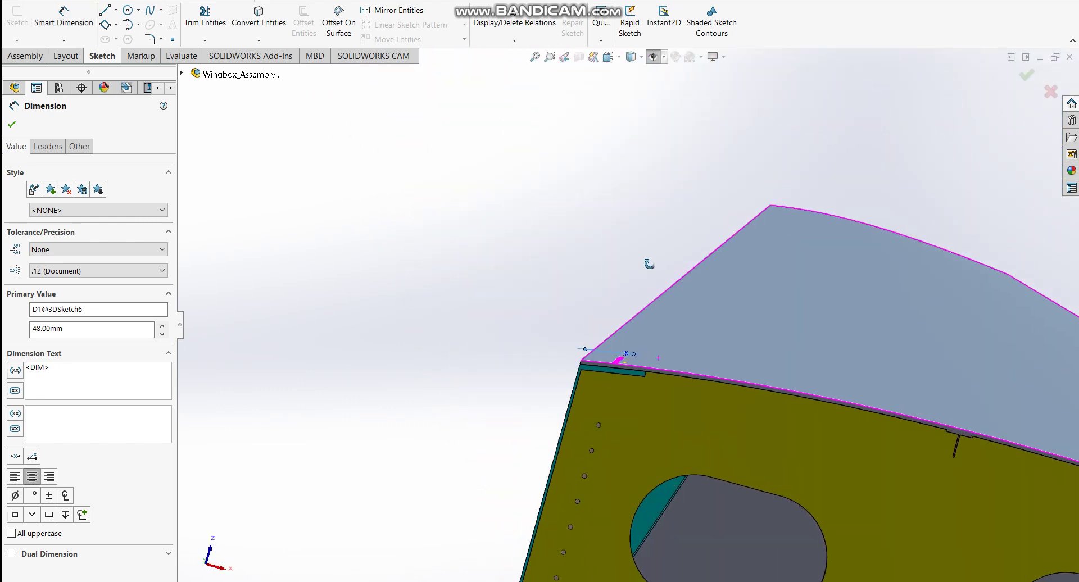
middle_click_drag(644, 272, 598, 390)
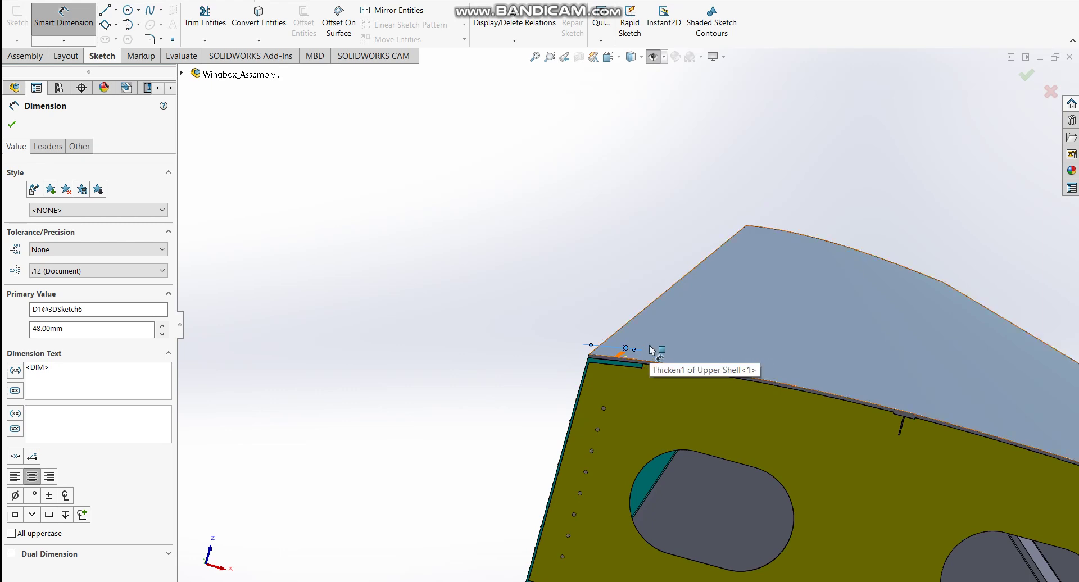
scroll(651, 350, "down", 5)
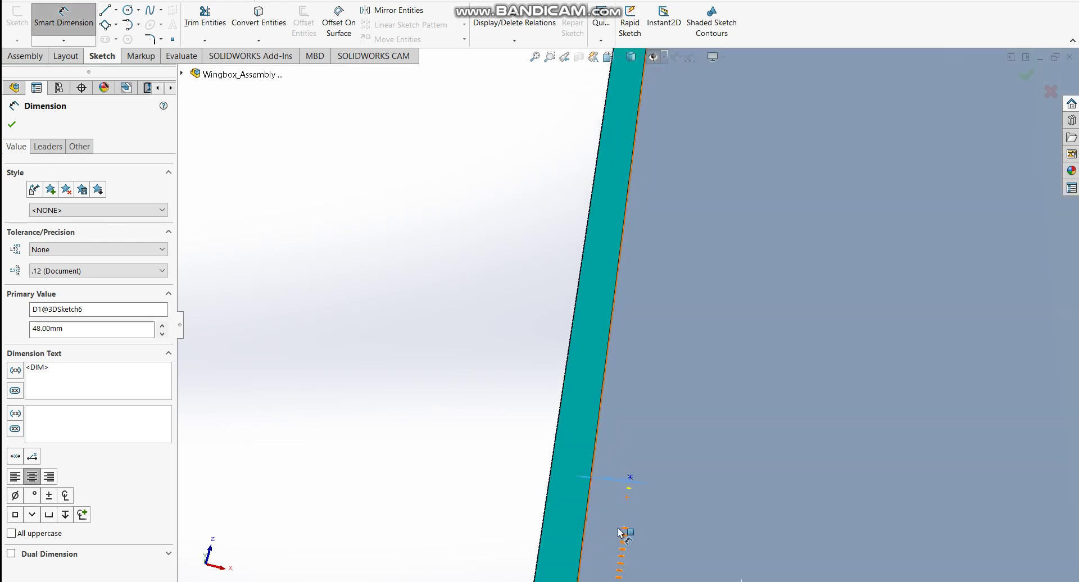
scroll(618, 522, "down", 2)
scroll(630, 443, "down", 2)
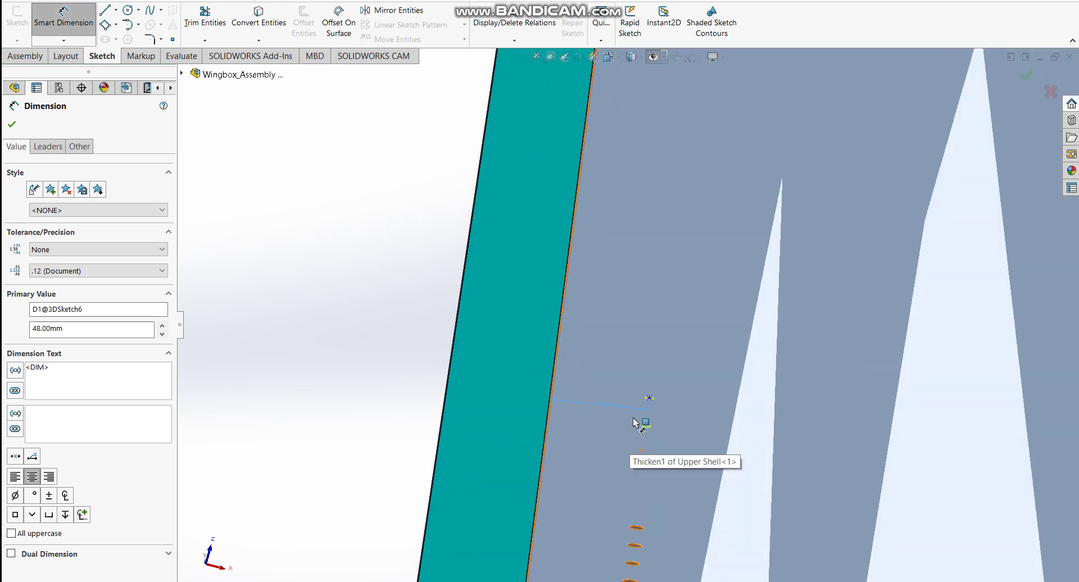
scroll(620, 419, "down", 3)
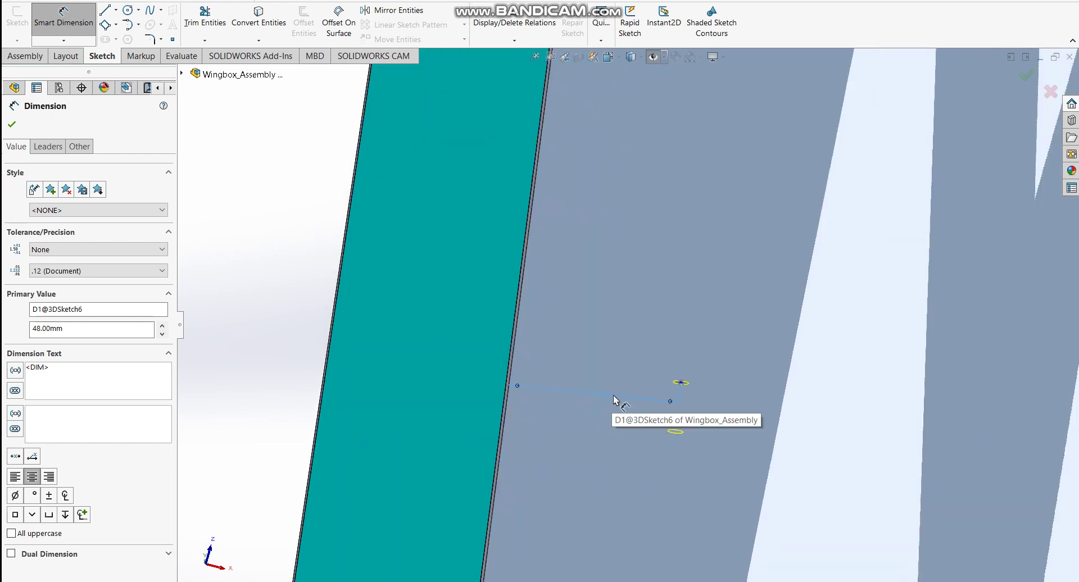
scroll(632, 399, "up", 5)
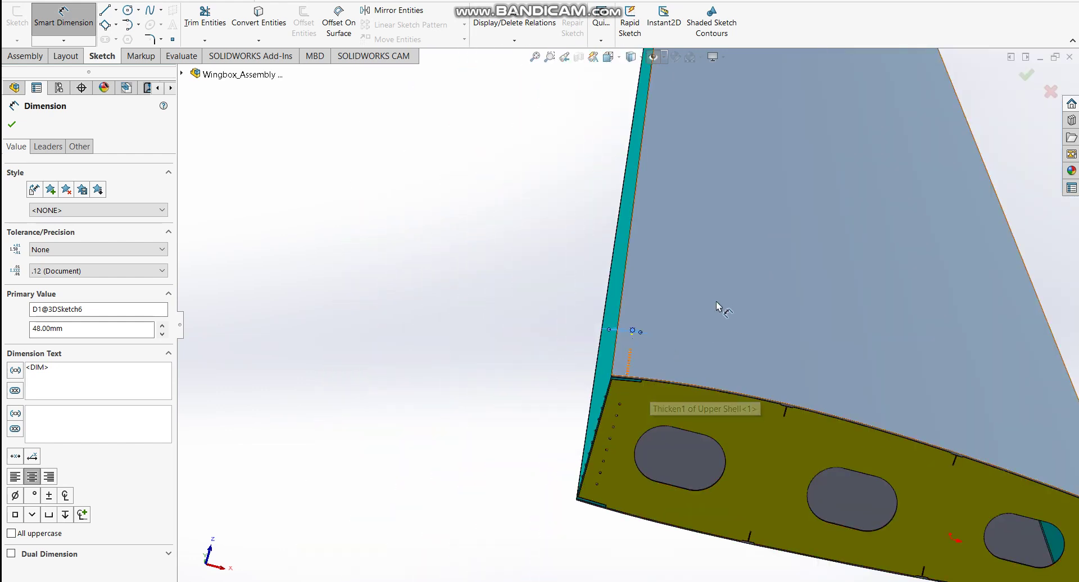
middle_click_drag(664, 330, 623, 516)
scroll(626, 337, "down", 6)
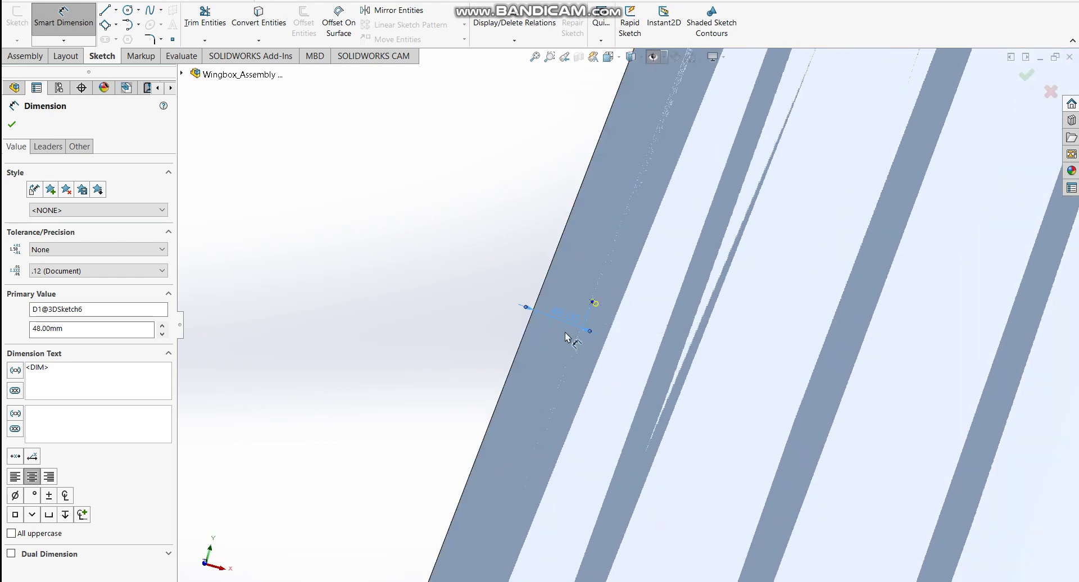
left_click(593, 306)
scroll(605, 369, "up", 5)
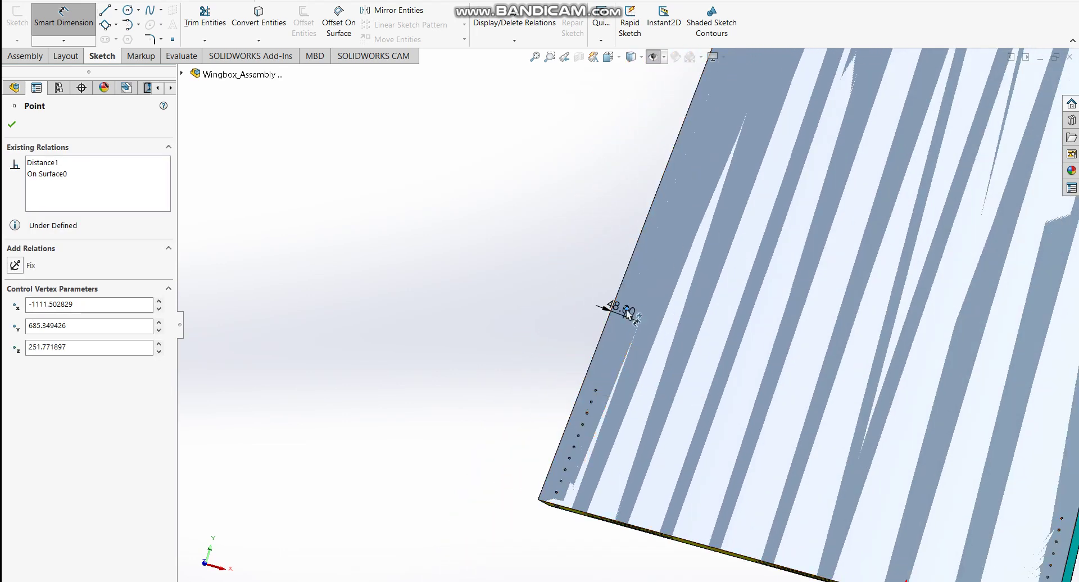
scroll(554, 506, "down", 6)
middle_click_drag(557, 384, 563, 356)
- Start a second dimension from the shell's root-end edge to the hole point, reading 685.35
key("d")
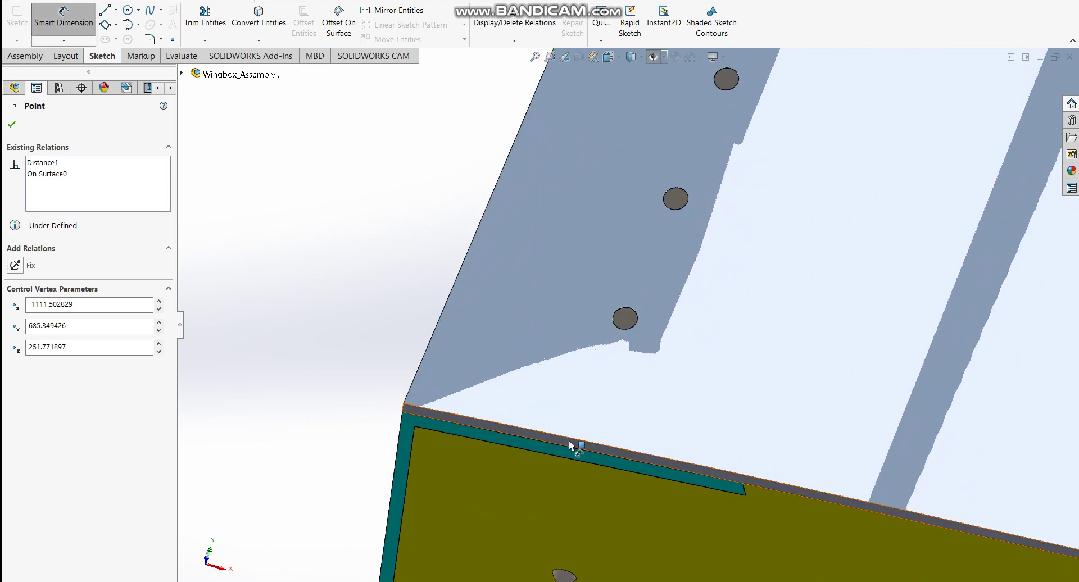
left_click(570, 440)
middle_click_drag(570, 441, 572, 427)
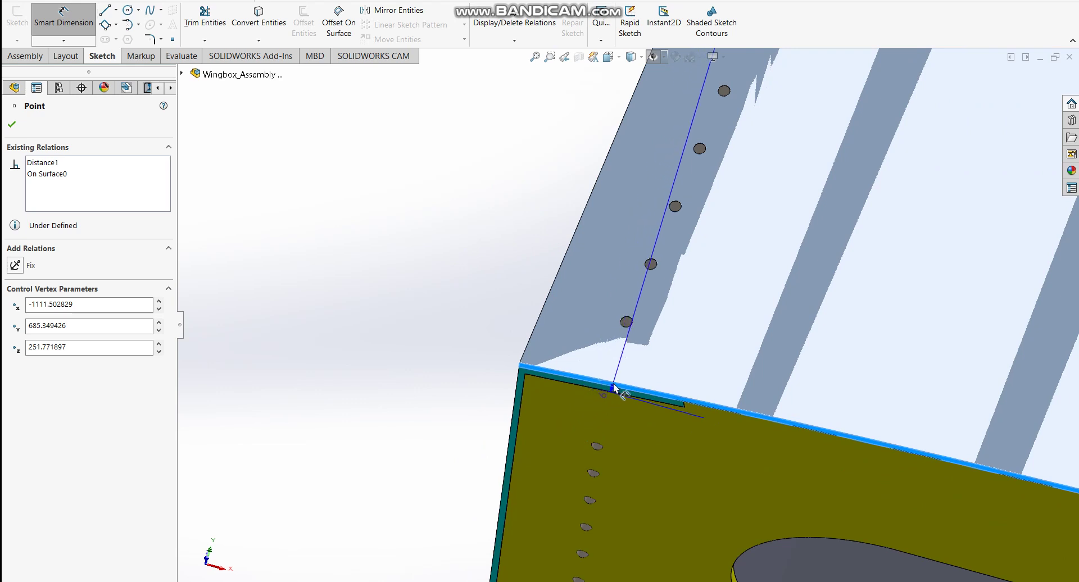
scroll(615, 391, "down", 3)
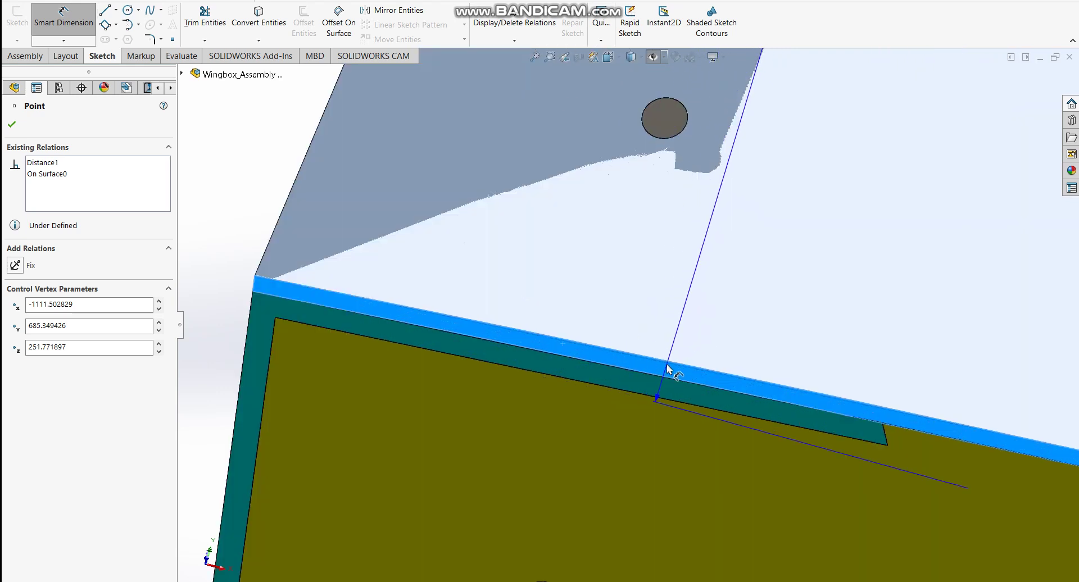
scroll(667, 360, "up", 3)
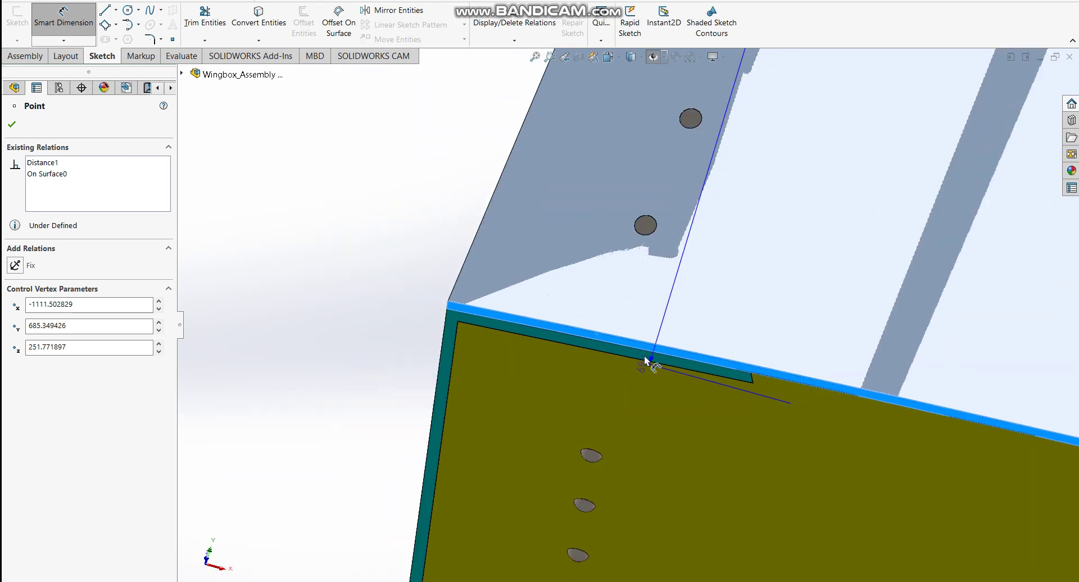
scroll(646, 357, "down", 3)
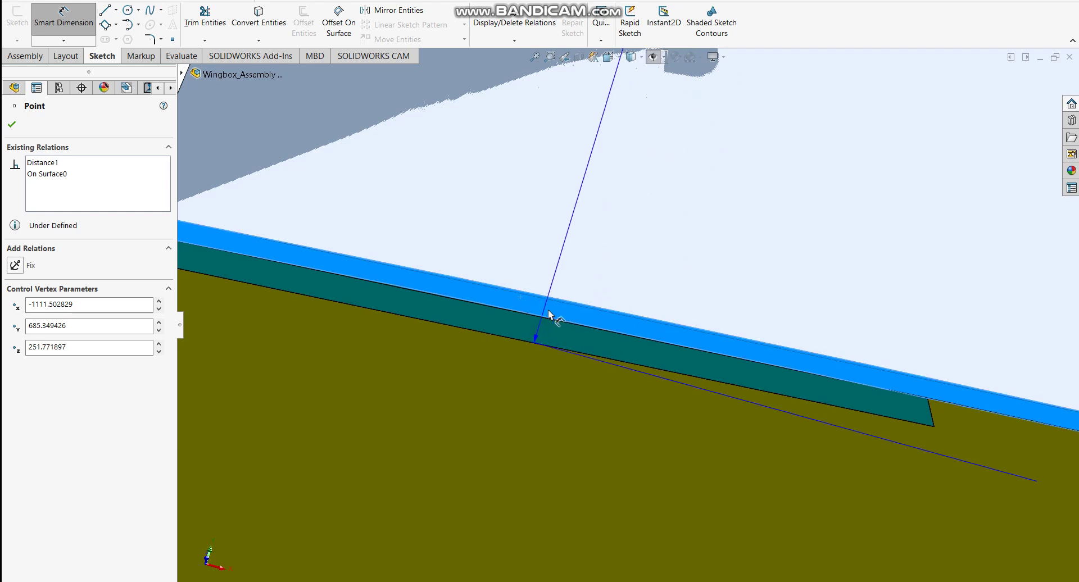
scroll(619, 326, "up", 2)
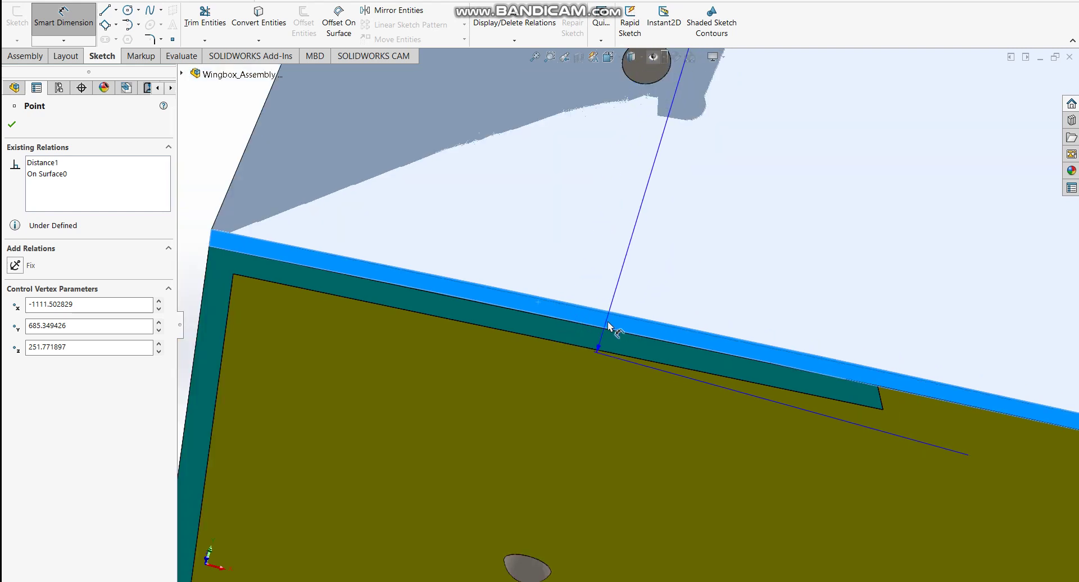
scroll(580, 319, "up", 3)
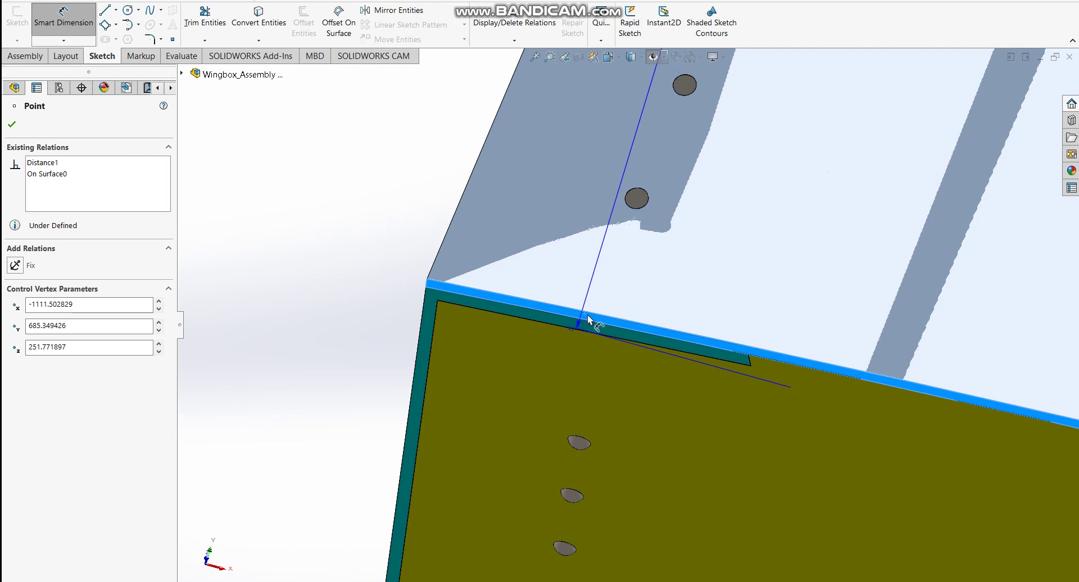
scroll(587, 315, "up", 3)
scroll(622, 269, "up", 3)
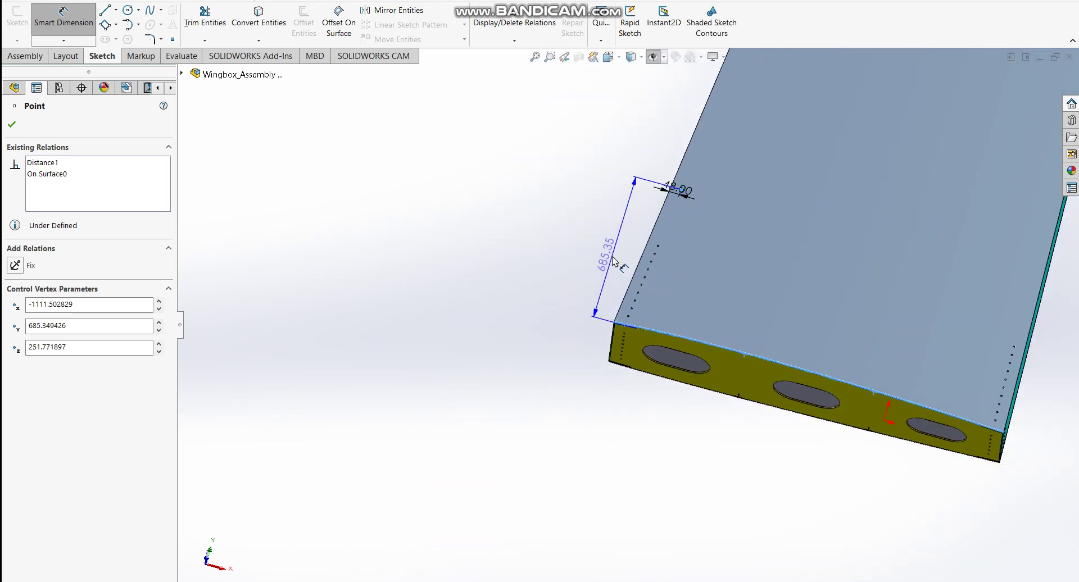
- Enter 650 mm for the end-edge dimension and accept the hole position
left_click(614, 254)
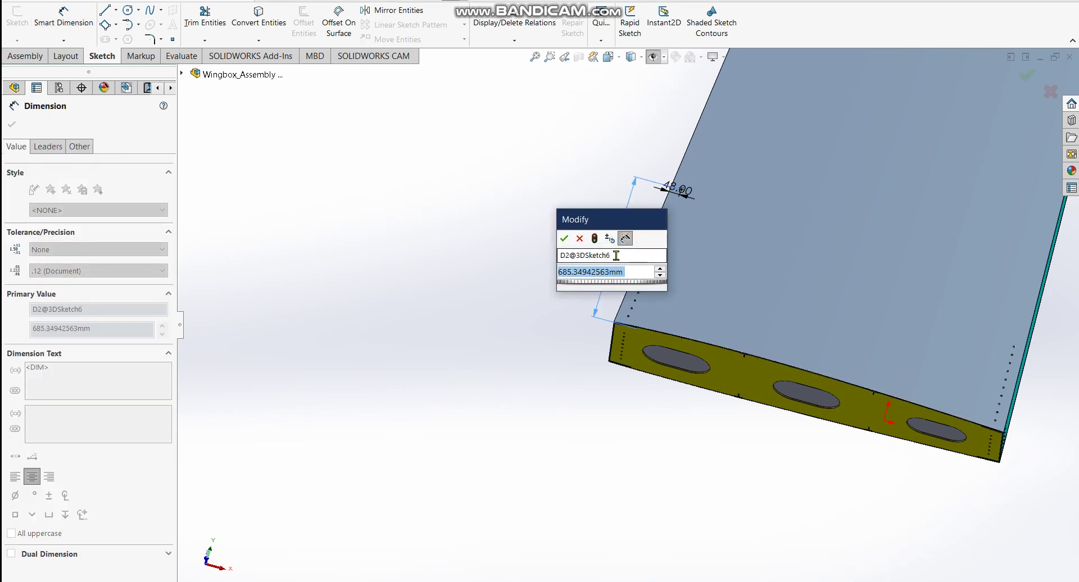
type("650")
key("Return")
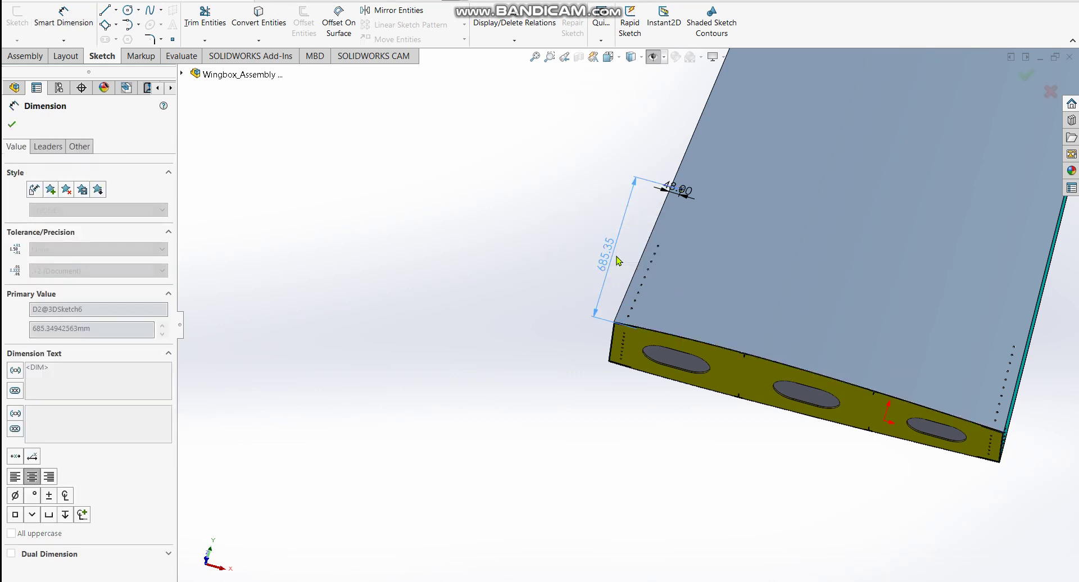
scroll(616, 256, "down", 10)
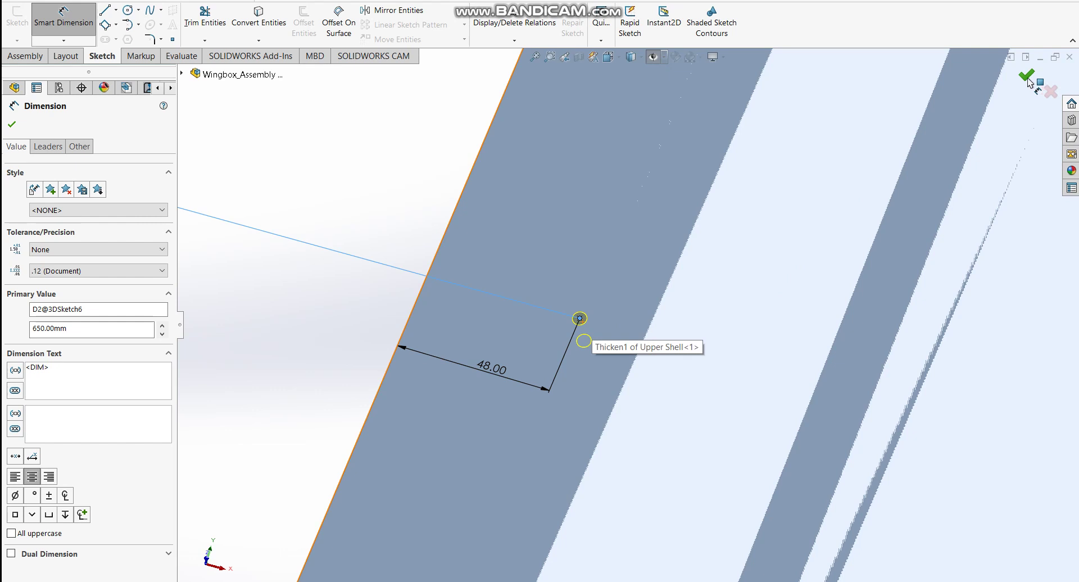
left_click(1028, 82)
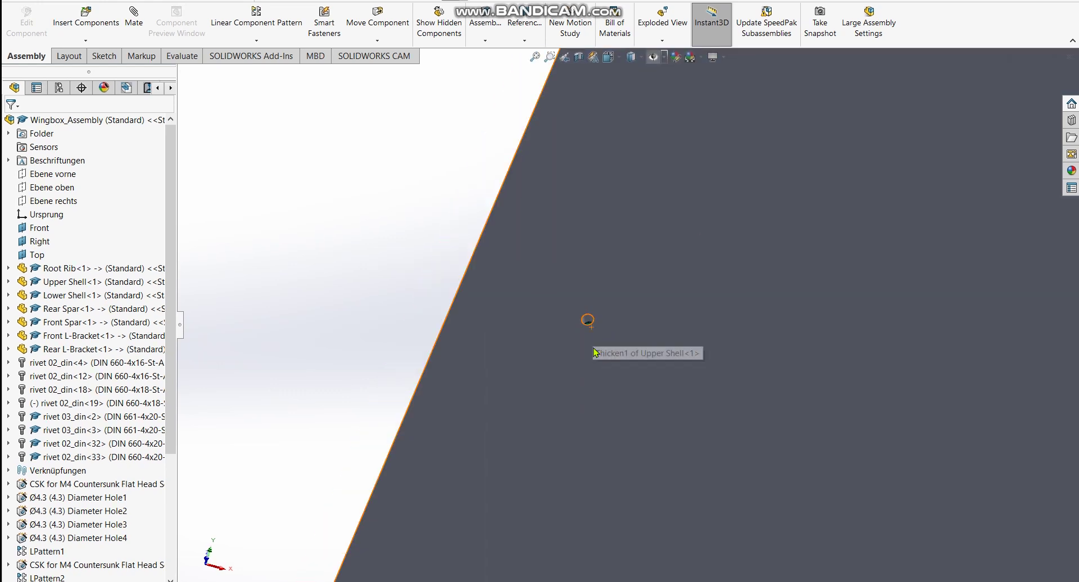
- Hide the Front Spar component and orbit around to inspect the new Ø4.3 hole
middle_click_drag(595, 352, 545, 319)
left_click(501, 316)
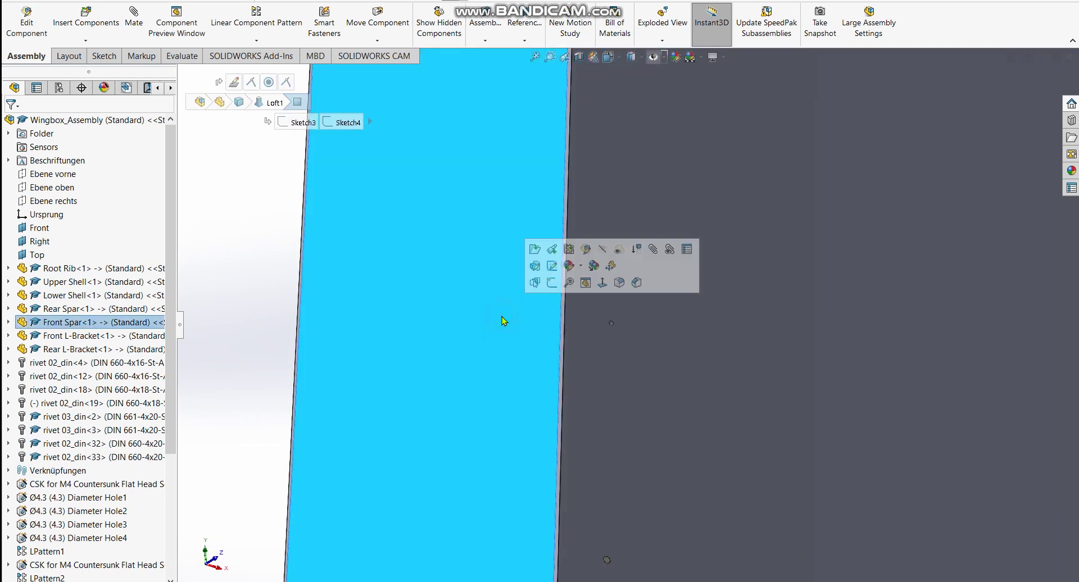
right_click(96, 321)
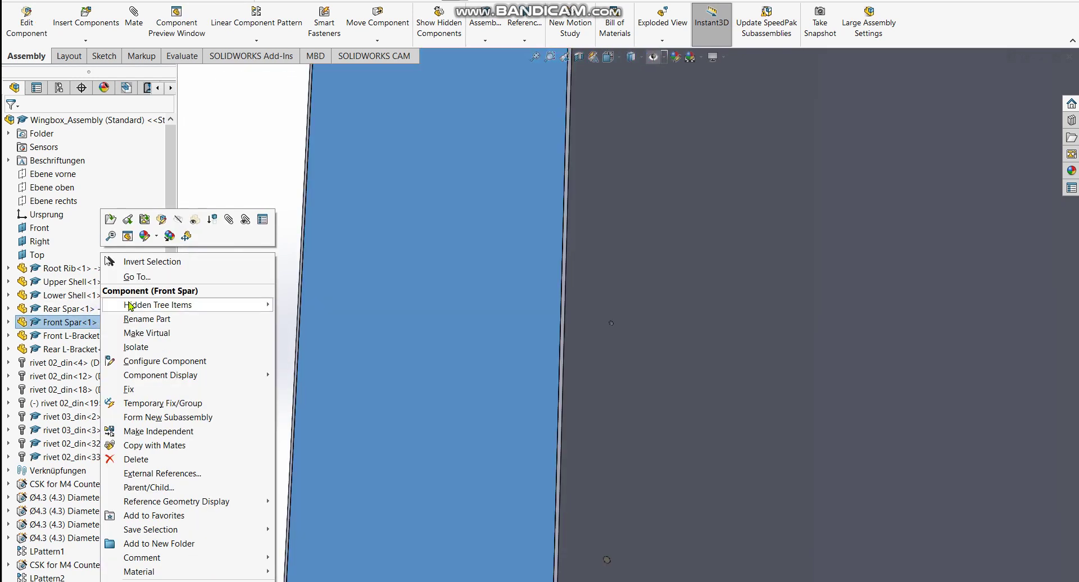
left_click(144, 227)
middle_click_drag(471, 356, 631, 373)
scroll(534, 326, "down", 5)
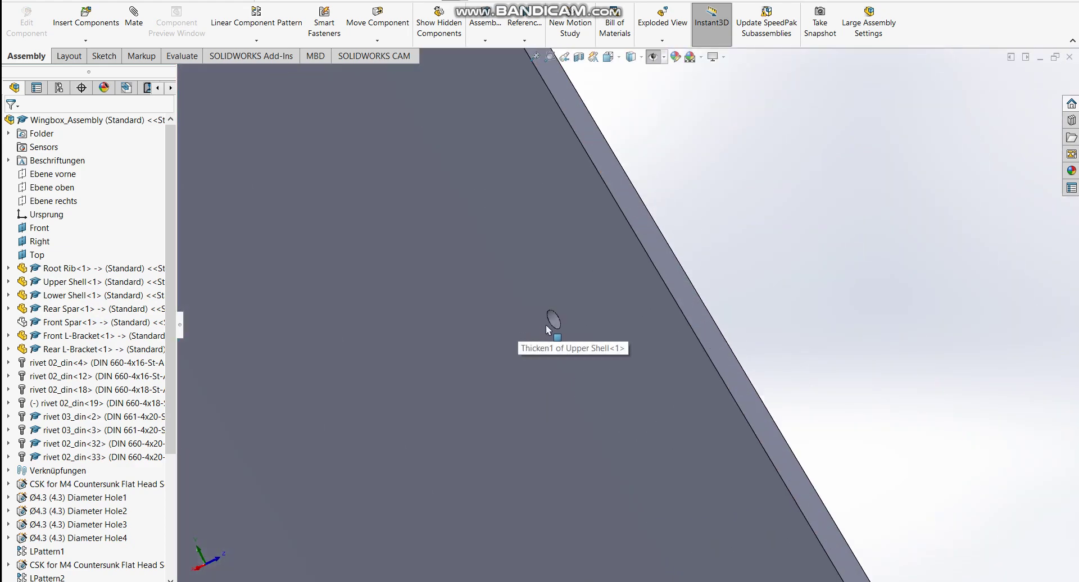
middle_click_drag(646, 320, 514, 387)
scroll(514, 383, "up", 4)
mouse_move(632, 332)
middle_mouse_down()
mouse_move(646, 284)
mouse_move(632, 340)
middle_mouse_up()
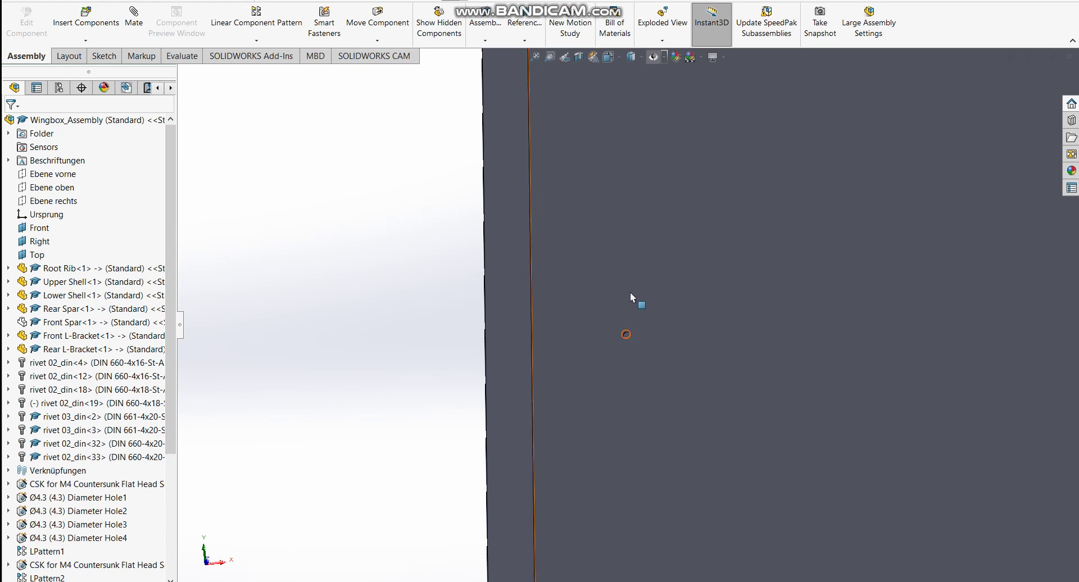
middle_click_drag(634, 337, 634, 400)
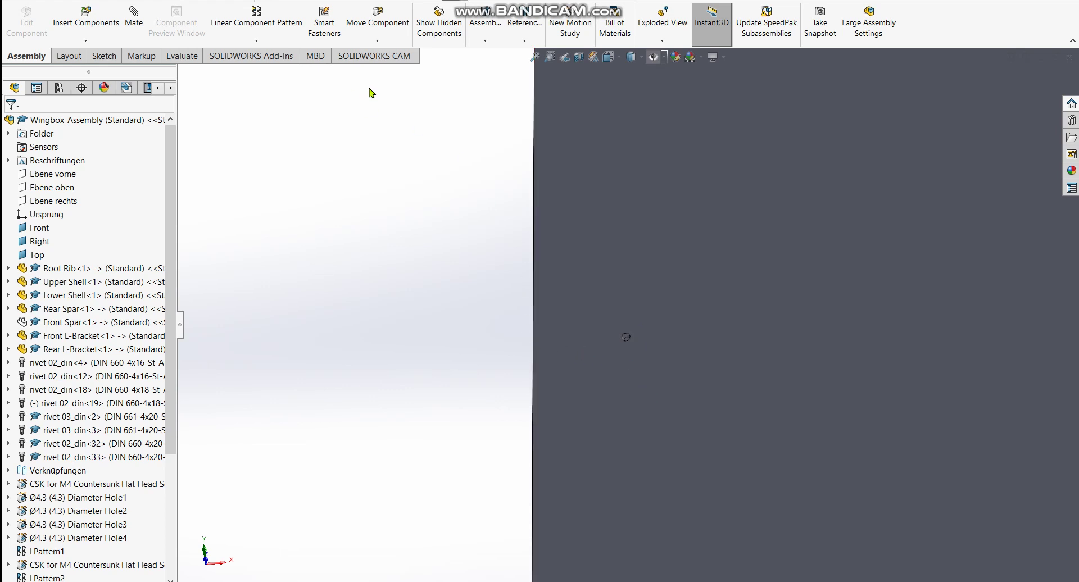
- Open the Assembly Features dropdown after dismissing the Linear Component Pattern list
left_click(281, 42)
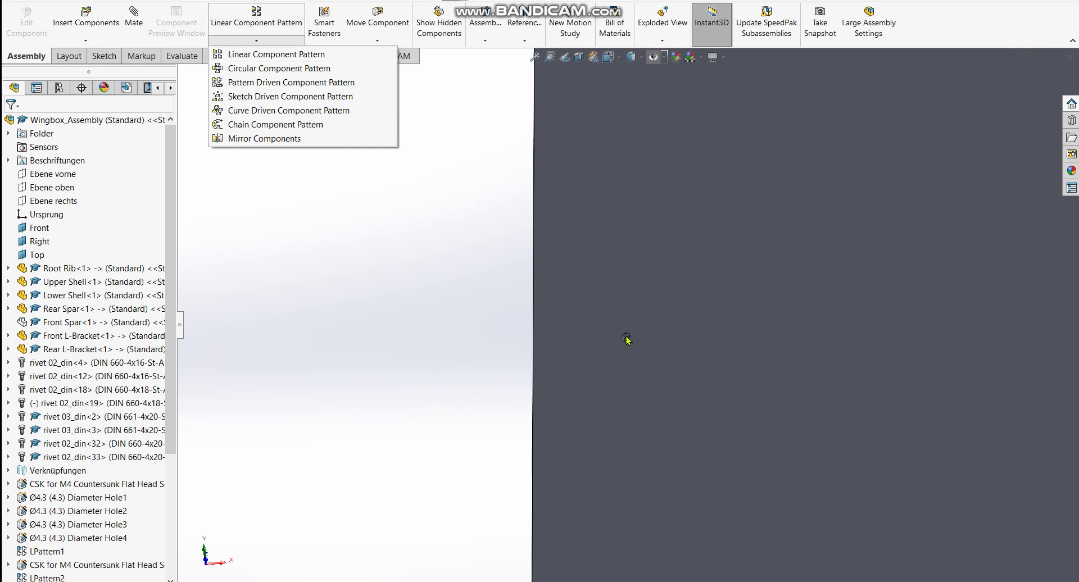
left_click(669, 88)
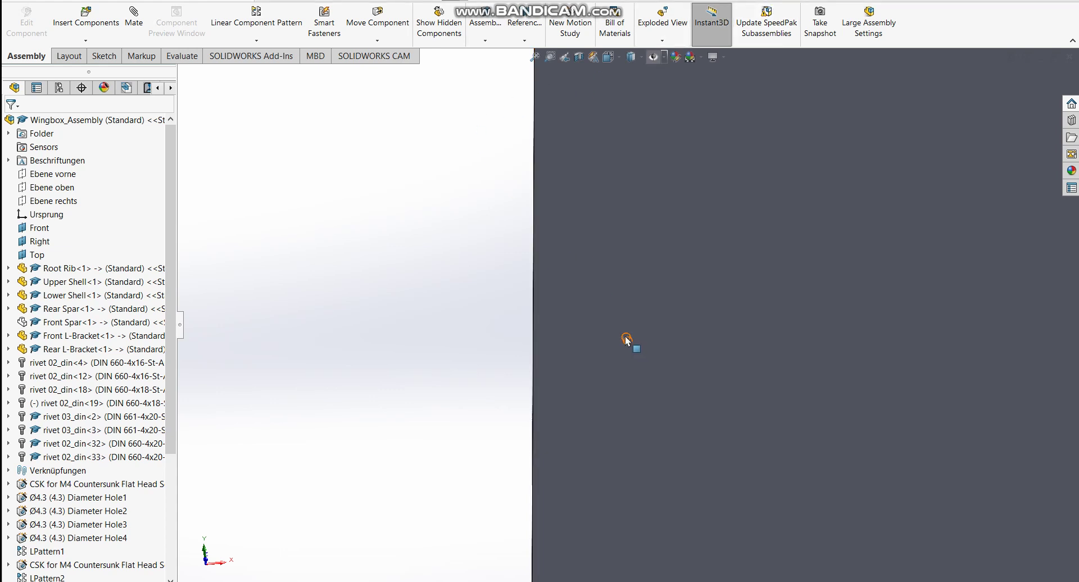
left_click(482, 34)
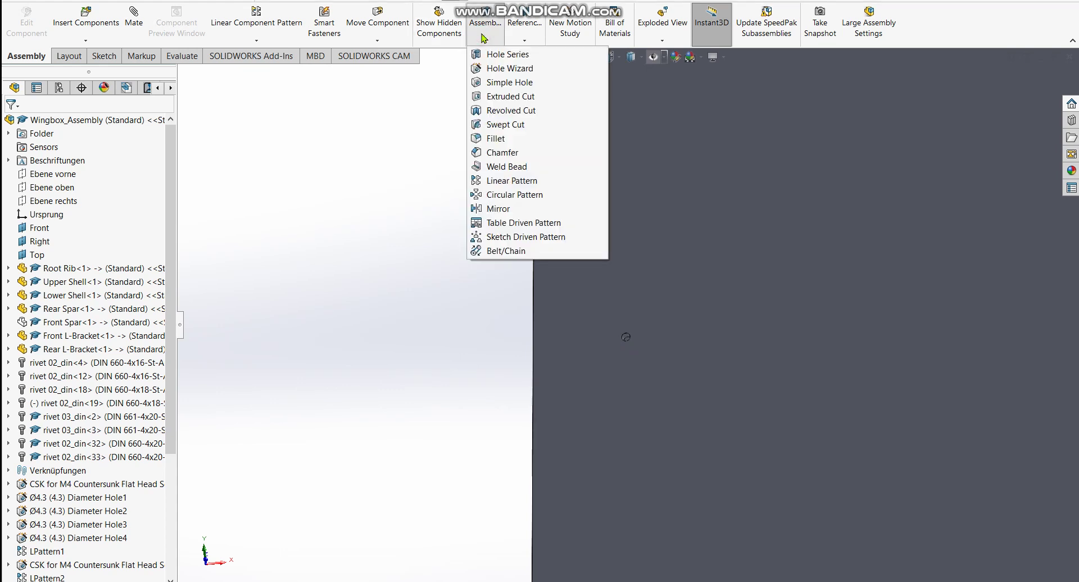
left_click(482, 38)
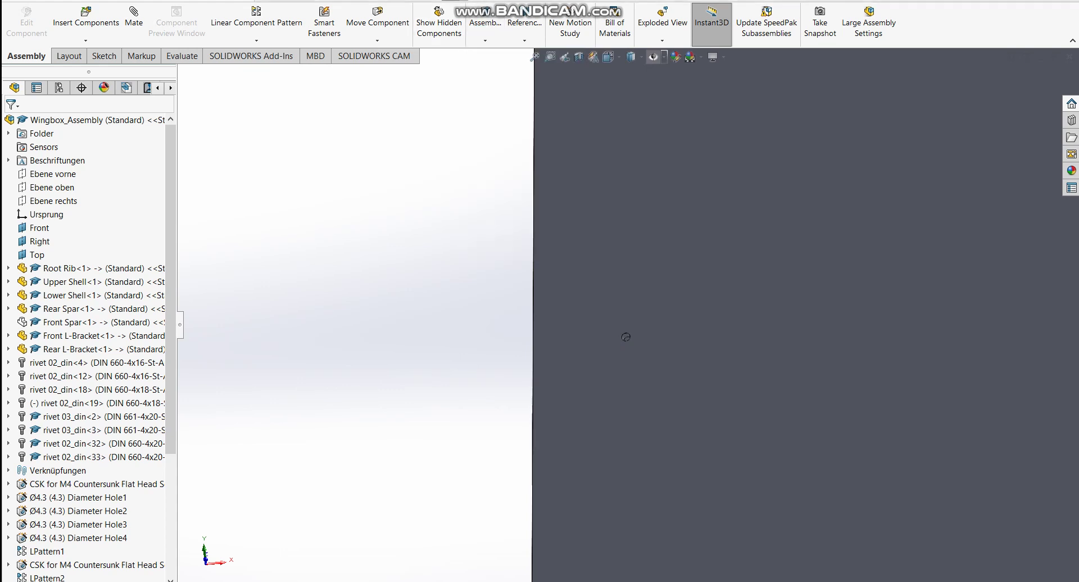
scroll(624, 341, "down", 5)
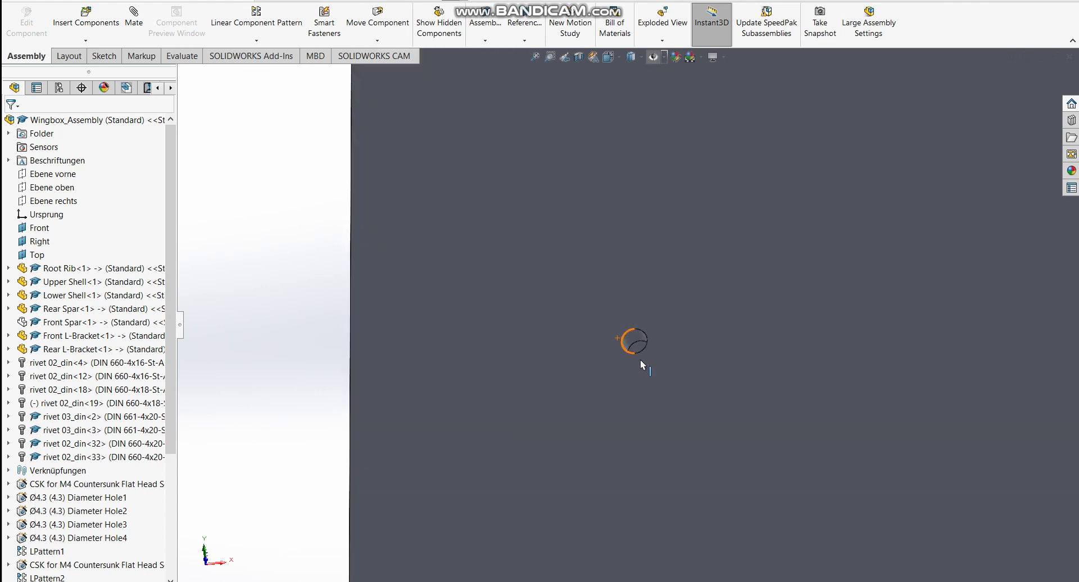
scroll(641, 346, "up", 1)
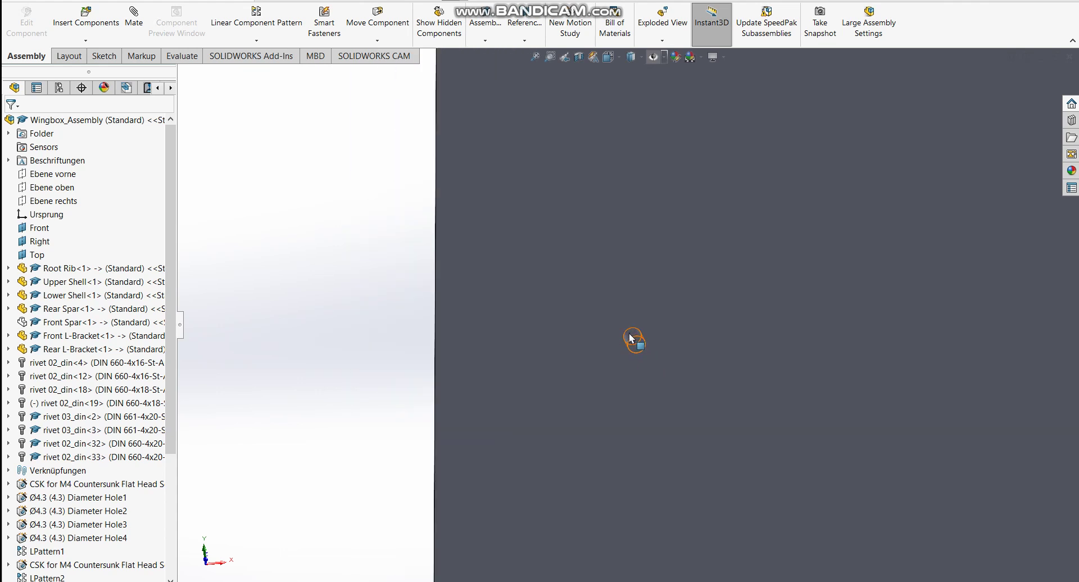
left_click(486, 42)
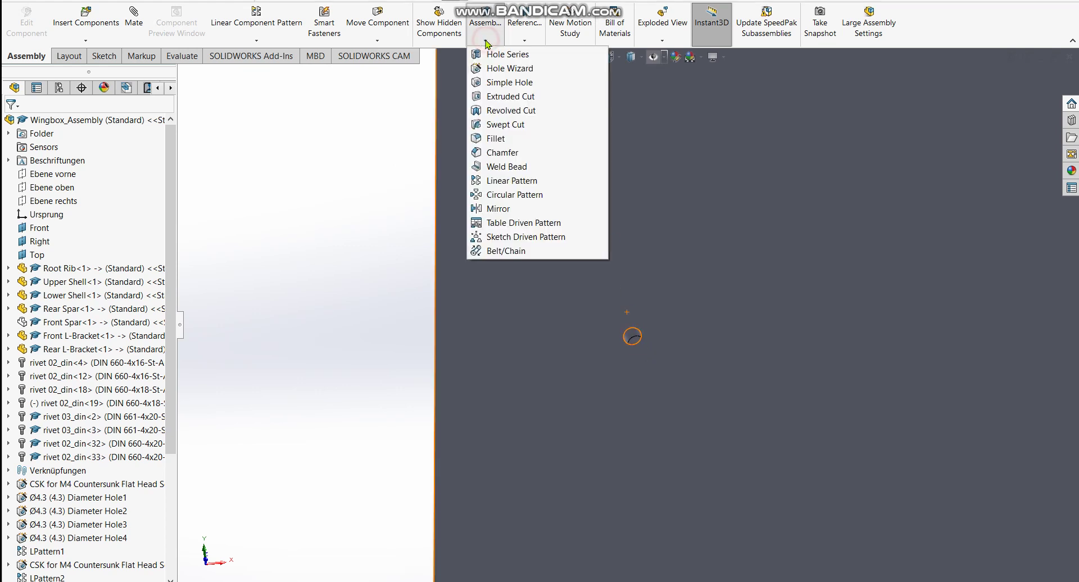
- Start a Linear Pattern seeded with Ø4.3 Diameter Hole5 and activate the Direction 1 box
left_click(512, 183)
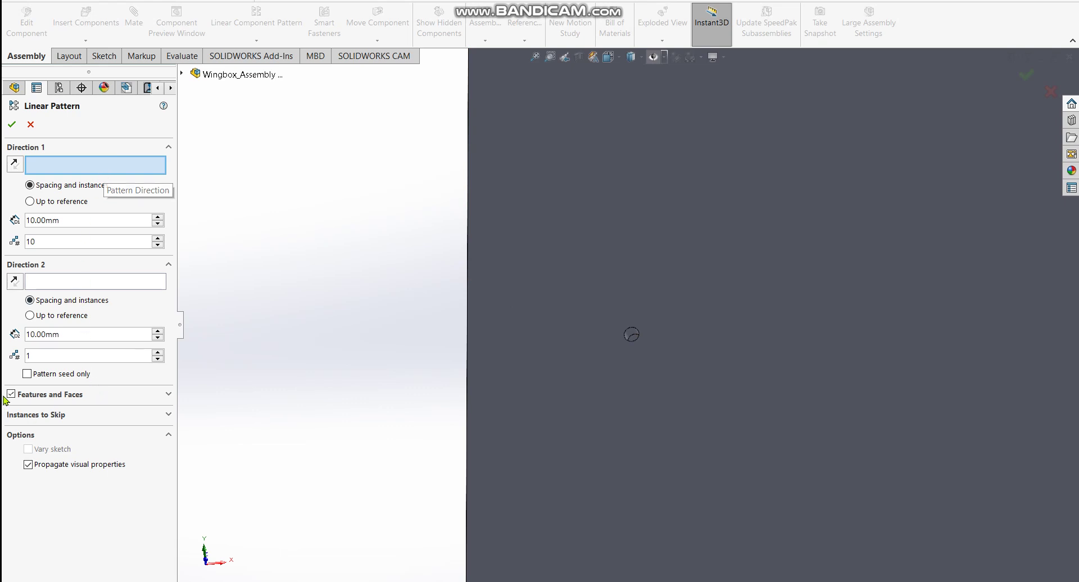
left_click(130, 396)
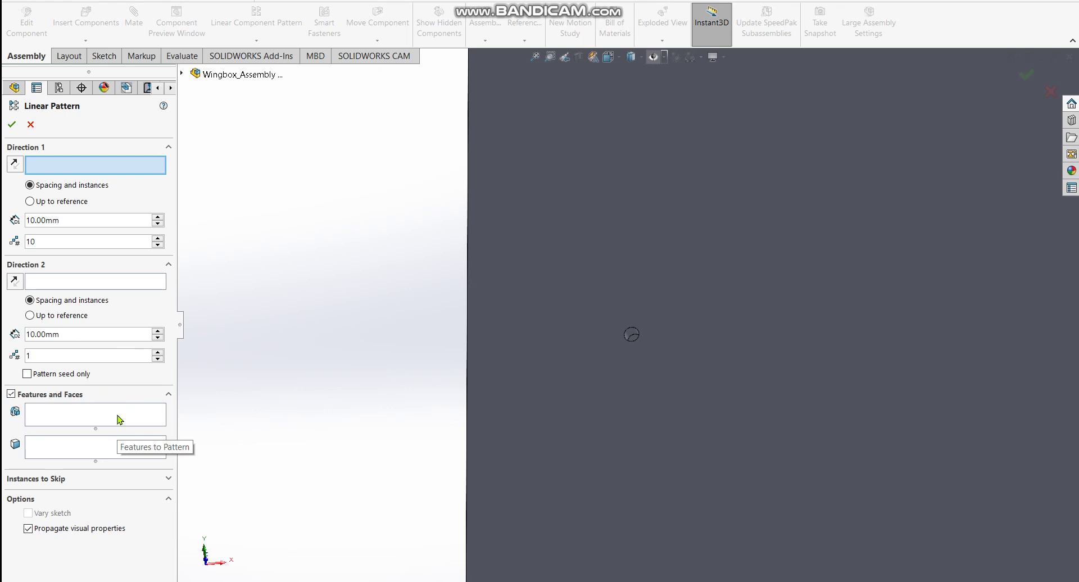
left_click(119, 417)
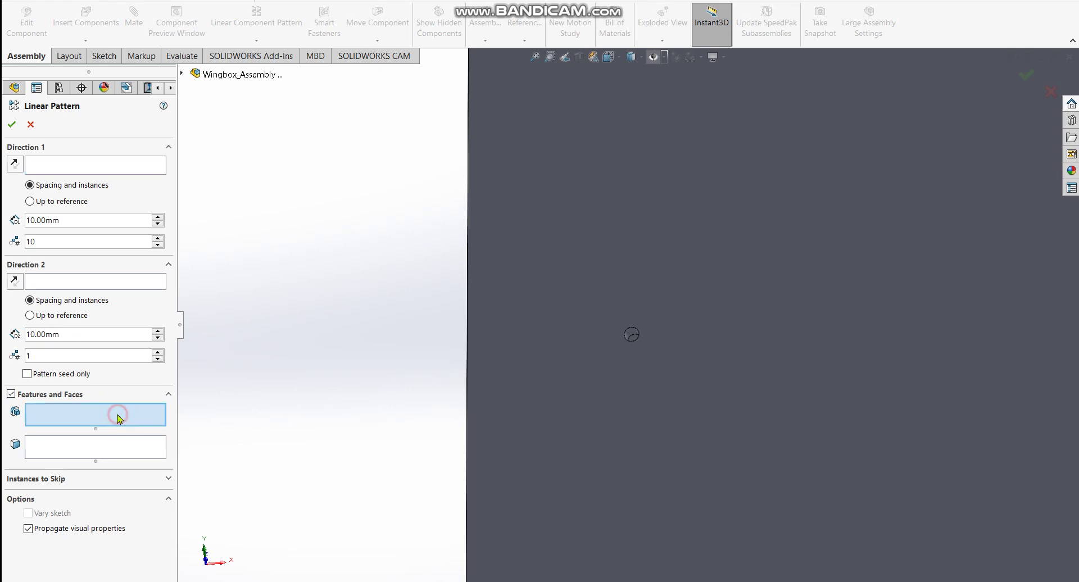
left_click(630, 338)
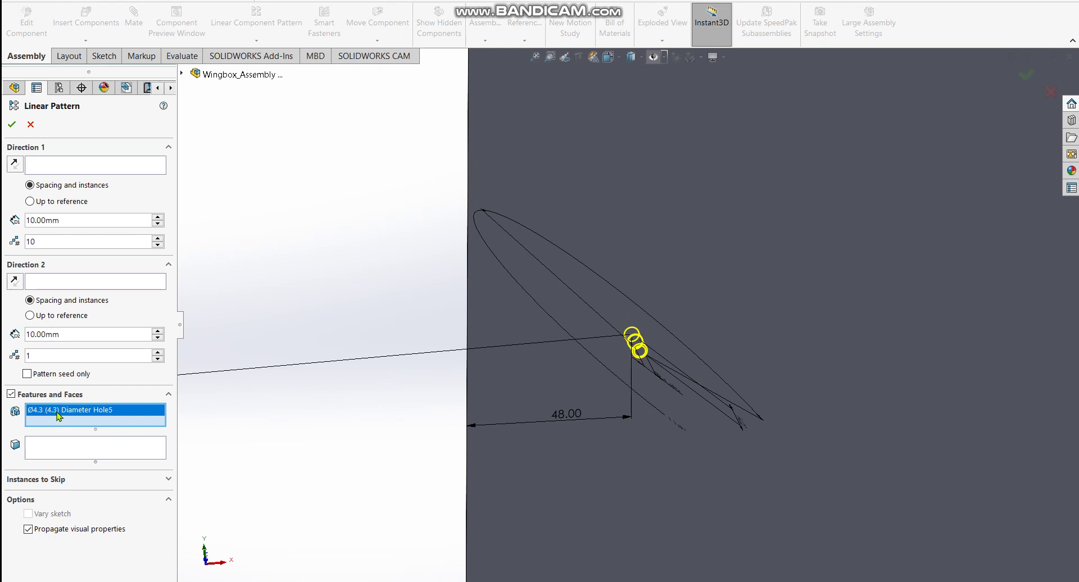
left_click(102, 165)
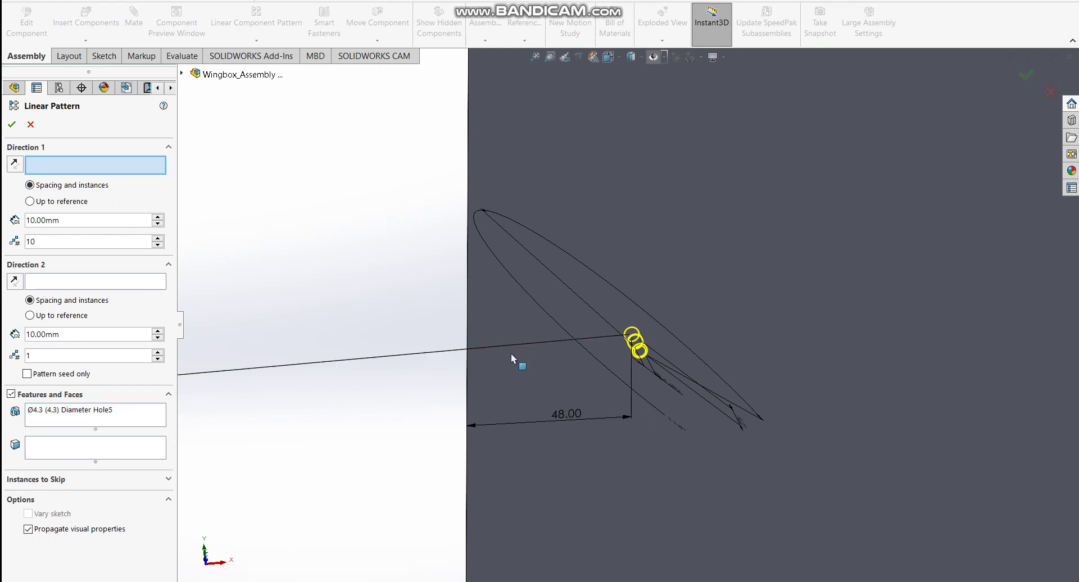
mouse_move(514, 354)
middle_mouse_down()
mouse_move(559, 311)
mouse_move(592, 366)
mouse_move(612, 337)
mouse_move(643, 357)
mouse_move(602, 185)
middle_mouse_up()
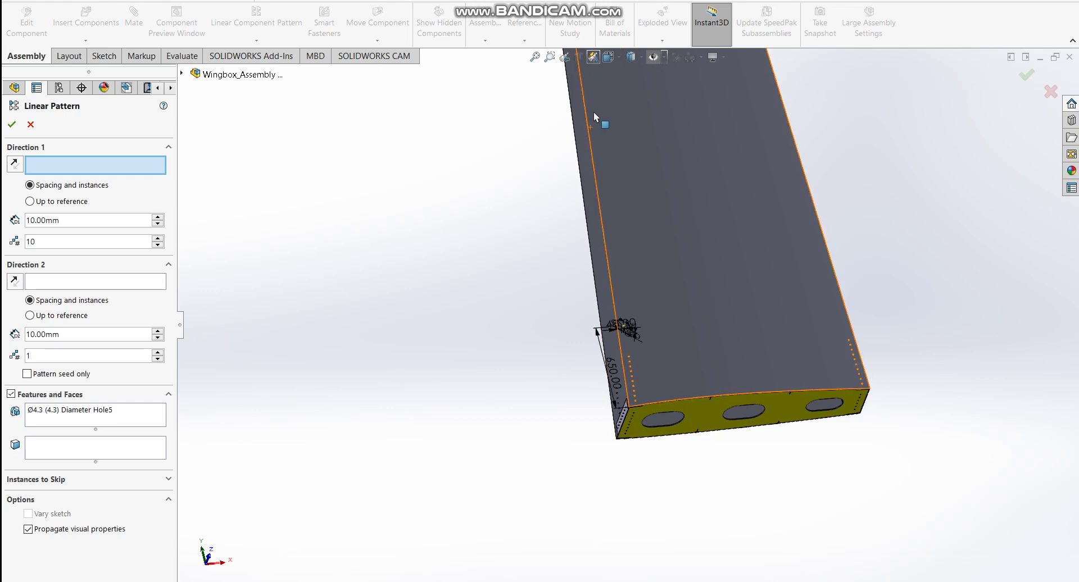
scroll(627, 292, "down", 6)
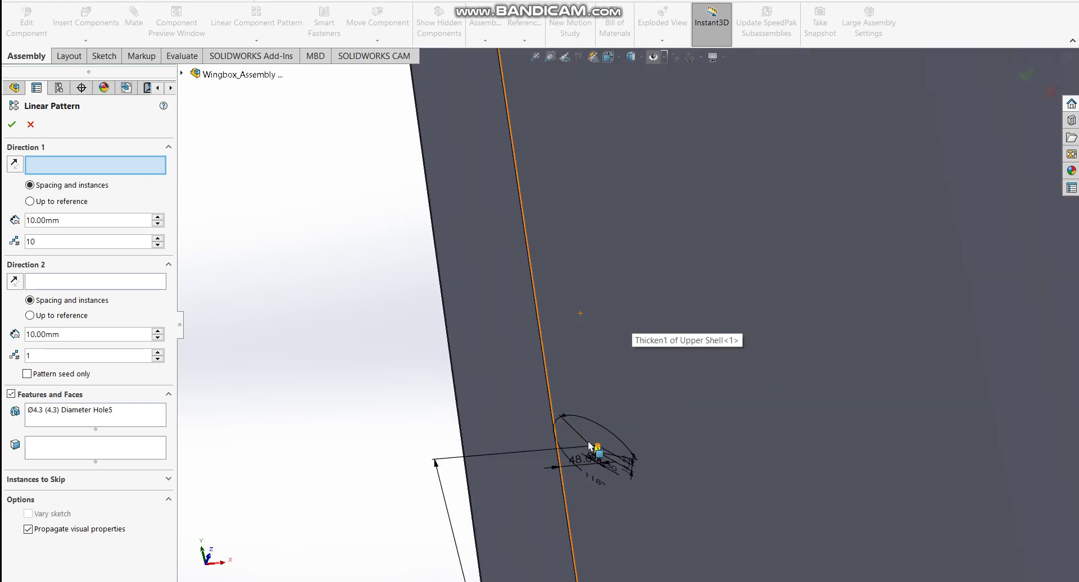
mouse_move(554, 340)
middle_mouse_down()
mouse_move(528, 337)
mouse_move(544, 342)
mouse_move(551, 372)
middle_mouse_up()
scroll(551, 372, "down", 4)
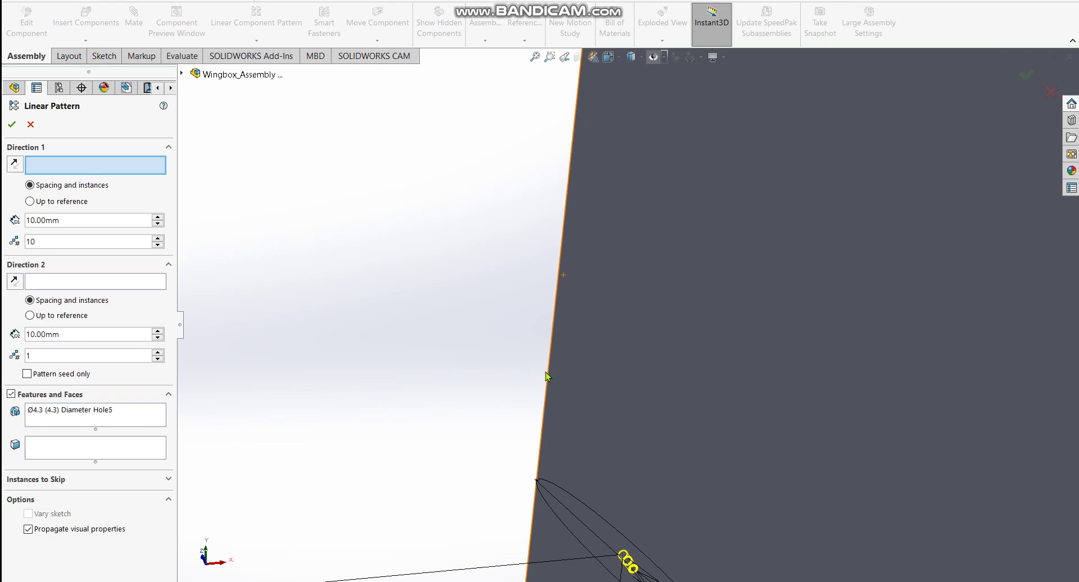
- Pattern the hole along the Upper Shell edge with 40 mm spacing and 10 instances
left_click(548, 371)
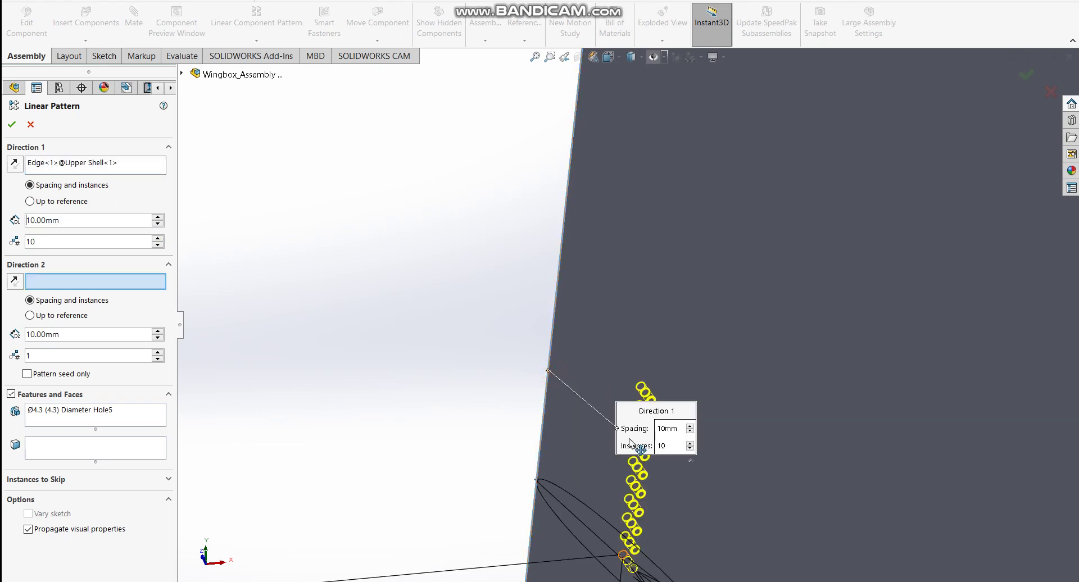
scroll(635, 450, "up", 4)
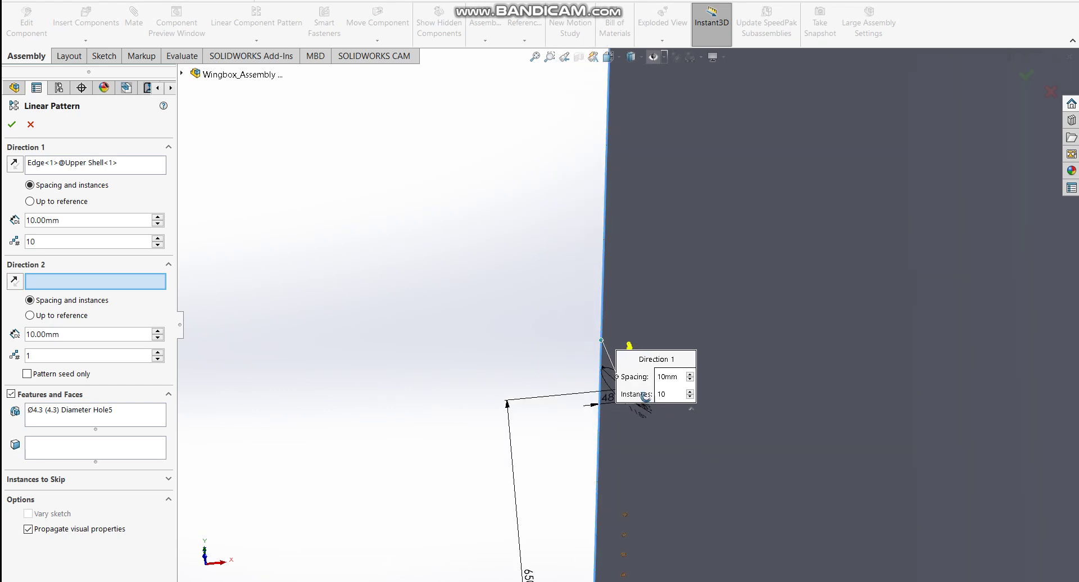
middle_click_drag(636, 450, 551, 444)
left_click_drag(103, 218, 24, 218)
type("40")
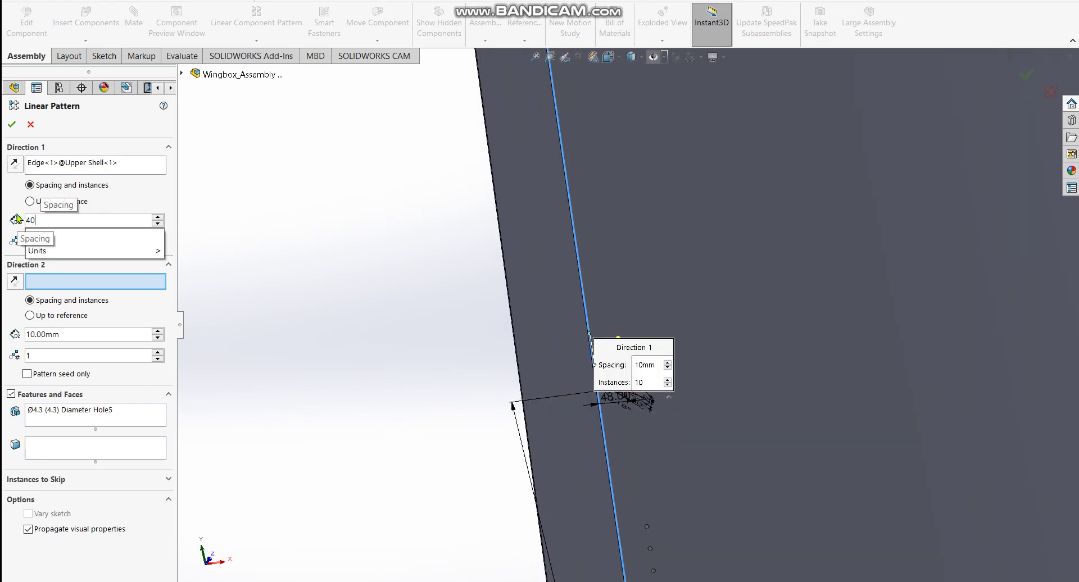
key("Return")
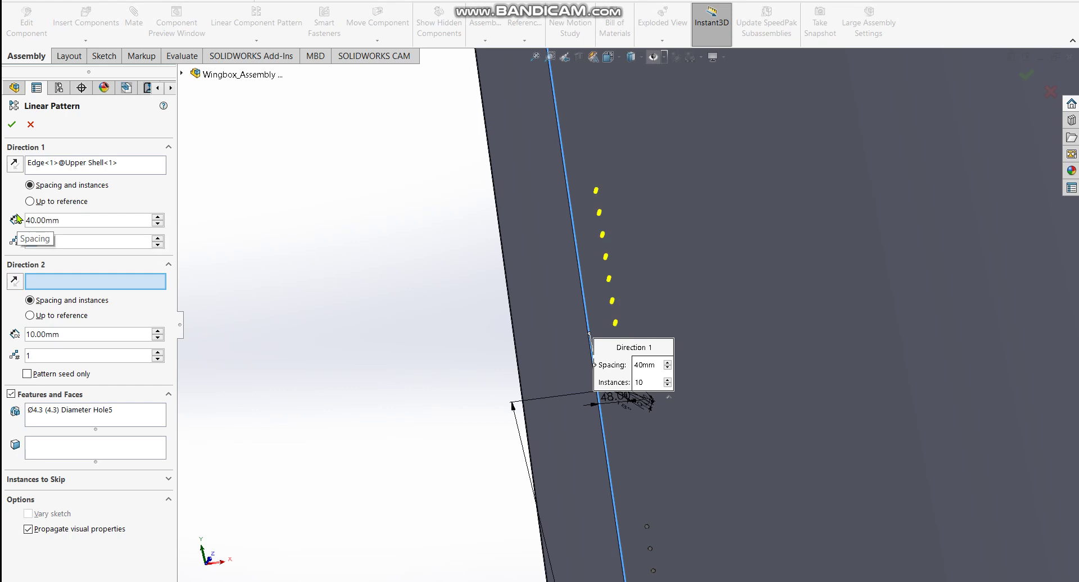
double_click(77, 238)
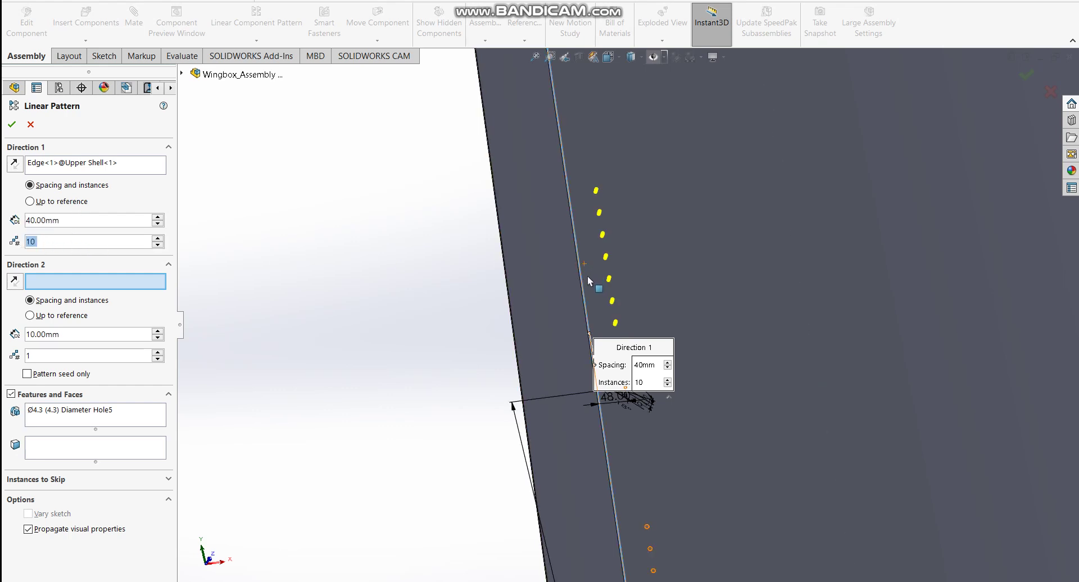
middle_click_drag(618, 302, 595, 303)
- Create LPattern2 with ten Ø4.3 holes 40 mm apart, then orbit the shell to check them
left_click(13, 124)
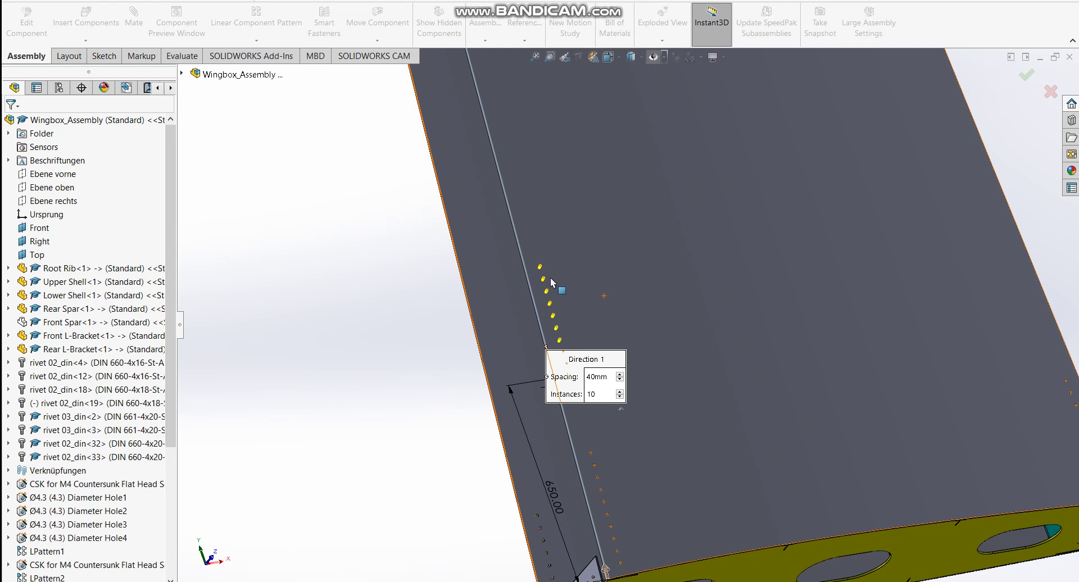
key("Escape")
scroll(581, 373, "down", 2)
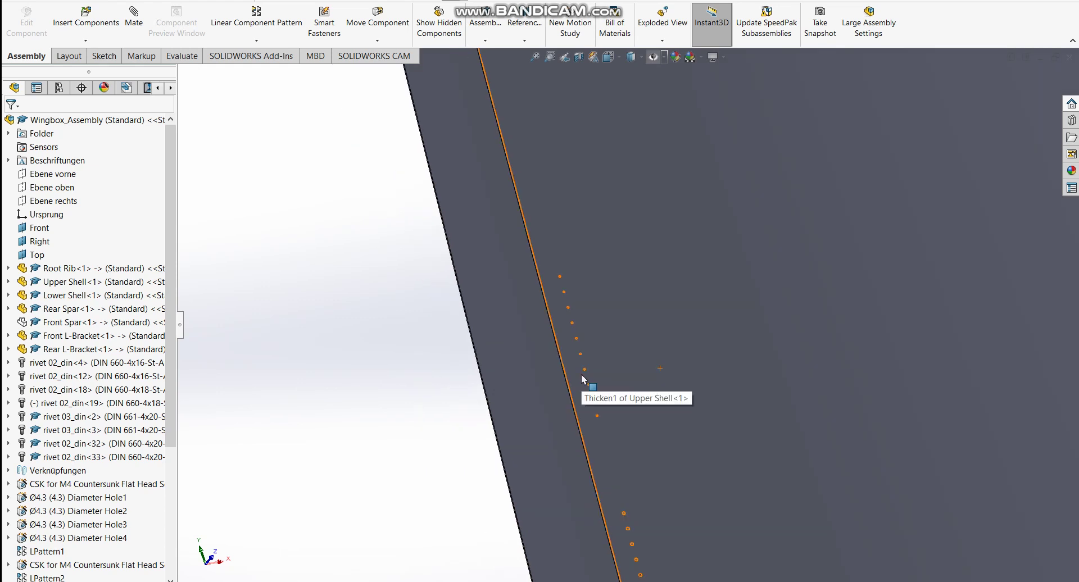
middle_click_drag(610, 410, 540, 421)
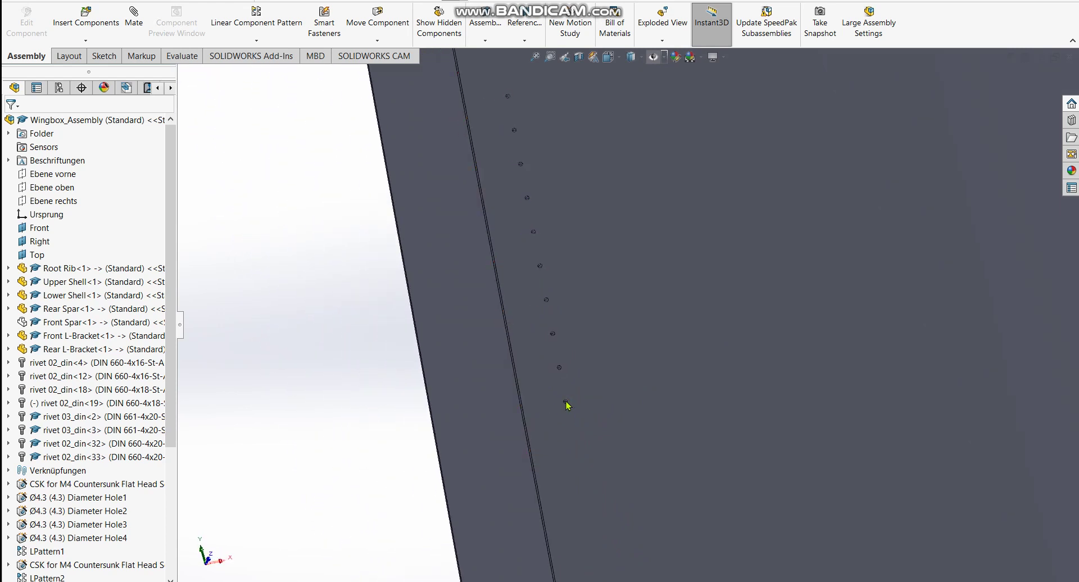
scroll(566, 405, "up", 3)
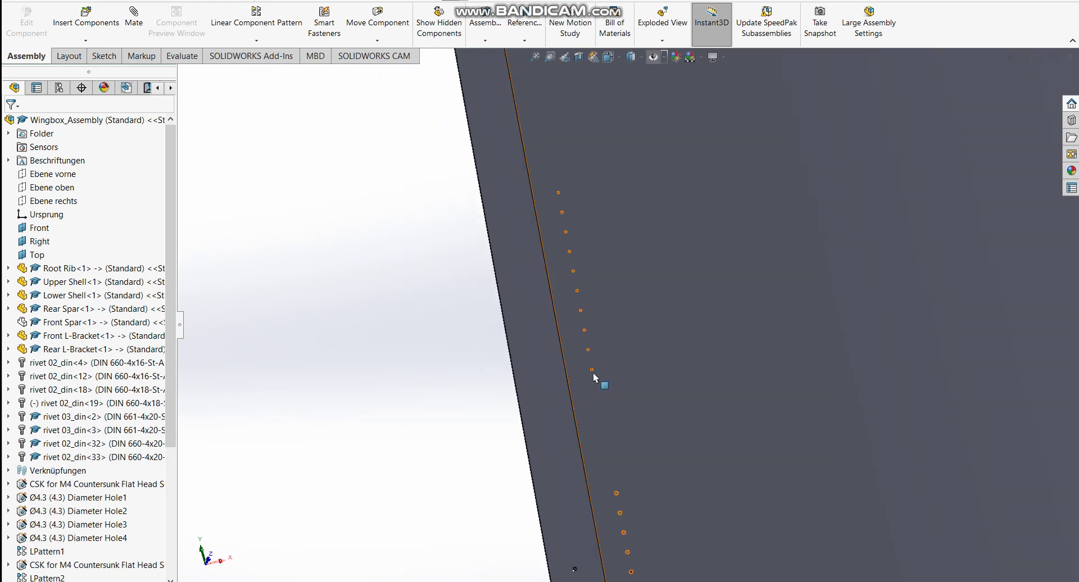